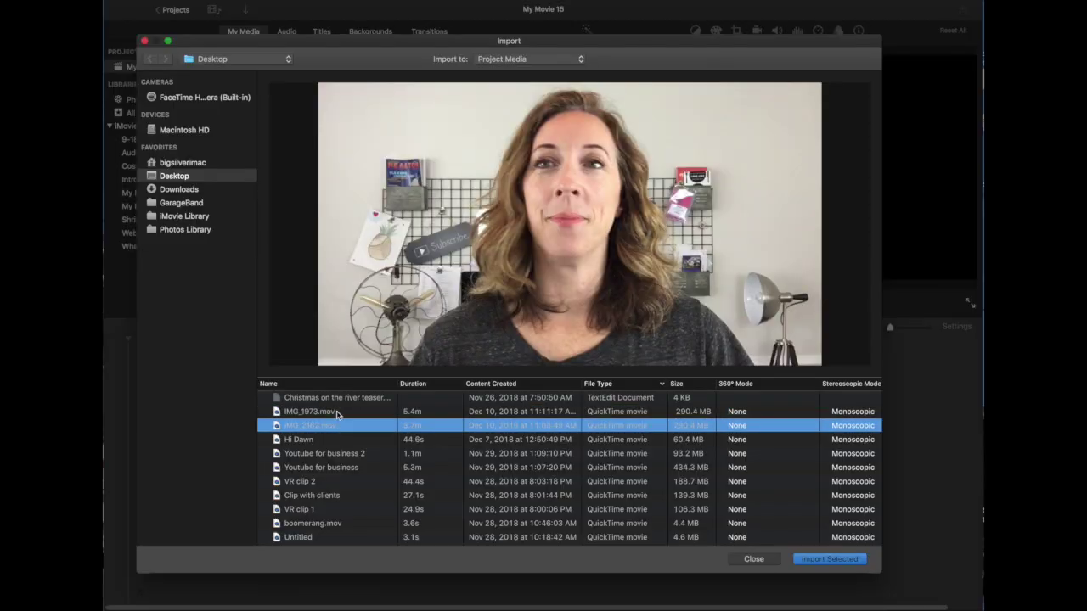
- Import IMG_1973.mov from the Desktop into the My Movie 15 project
left_click(337, 413)
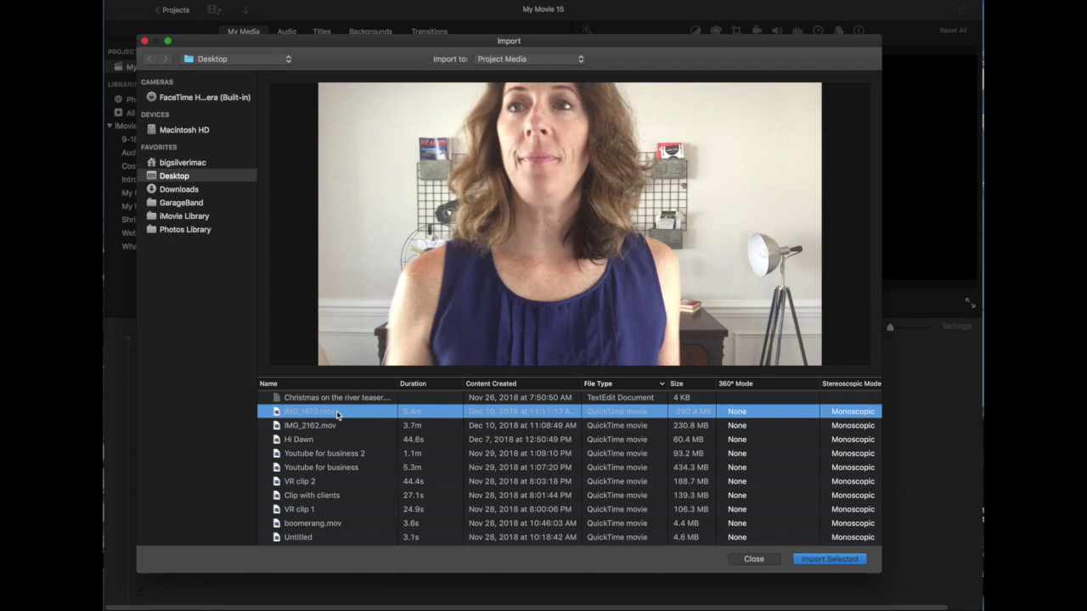
left_click(831, 561)
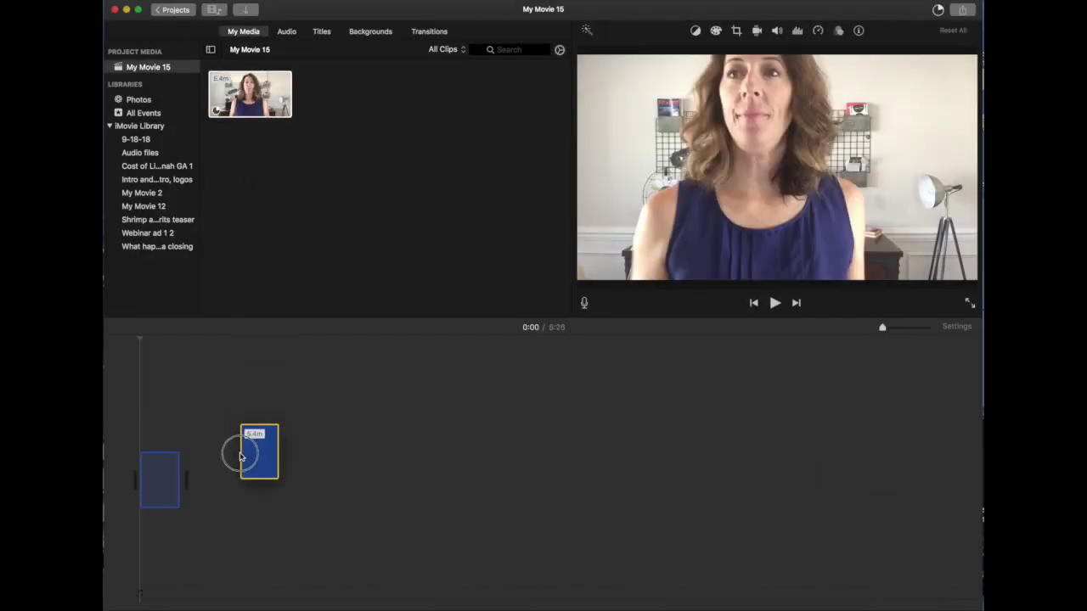
- Drop IMG_1973.mov onto the timeline, widen the timeline zoom, and mute the clip's audio
left_click_drag(267, 99, 246, 452)
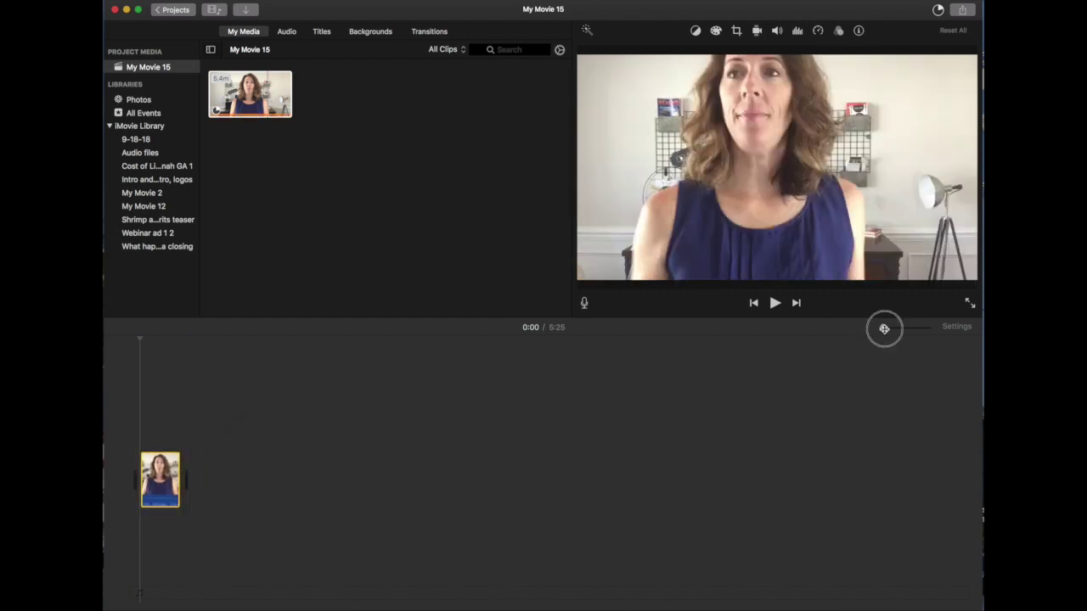
left_click_drag(884, 329, 906, 331)
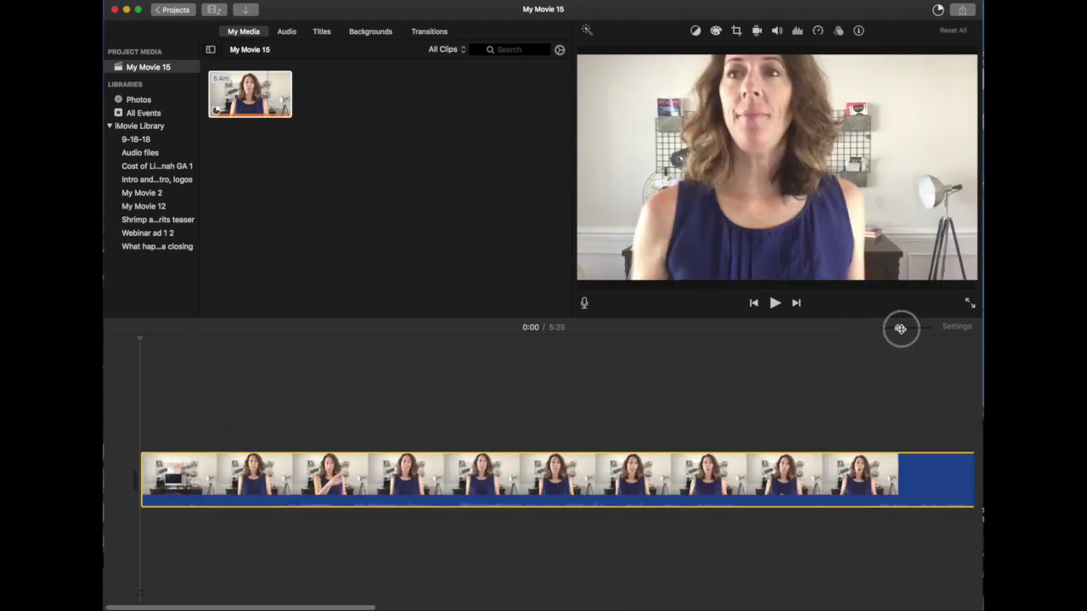
left_click(777, 33)
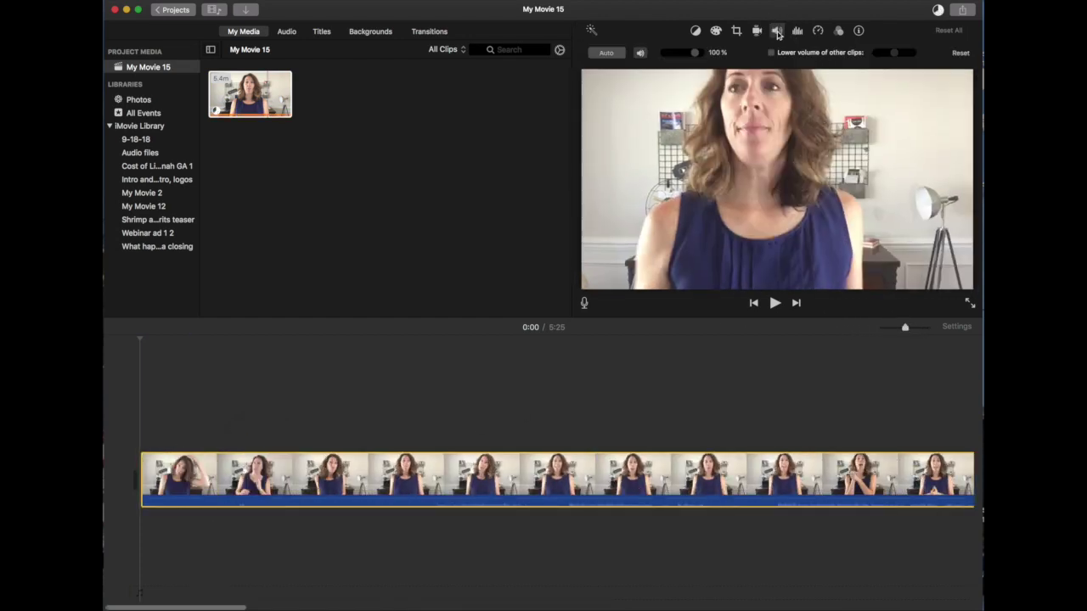
left_click(641, 53)
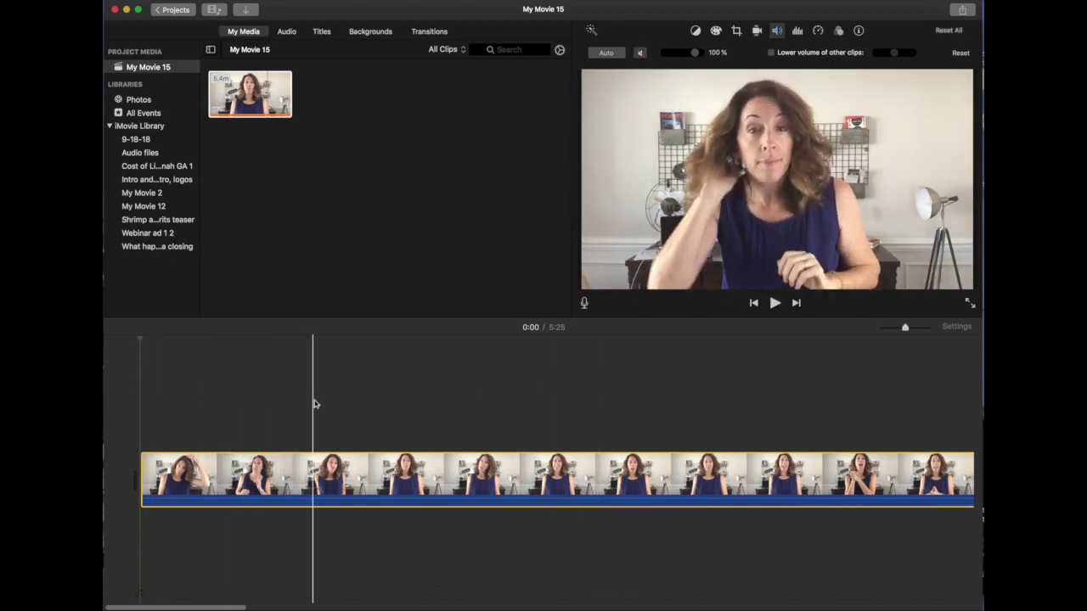
- Trim away the opening 18 seconds of the clip
left_click(424, 409)
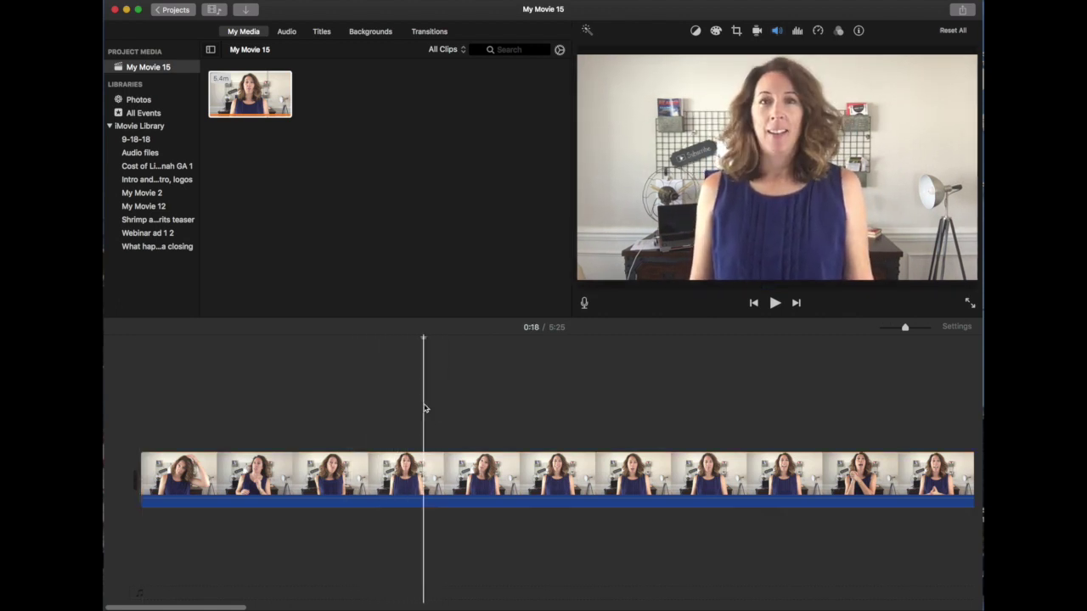
key("super+b")
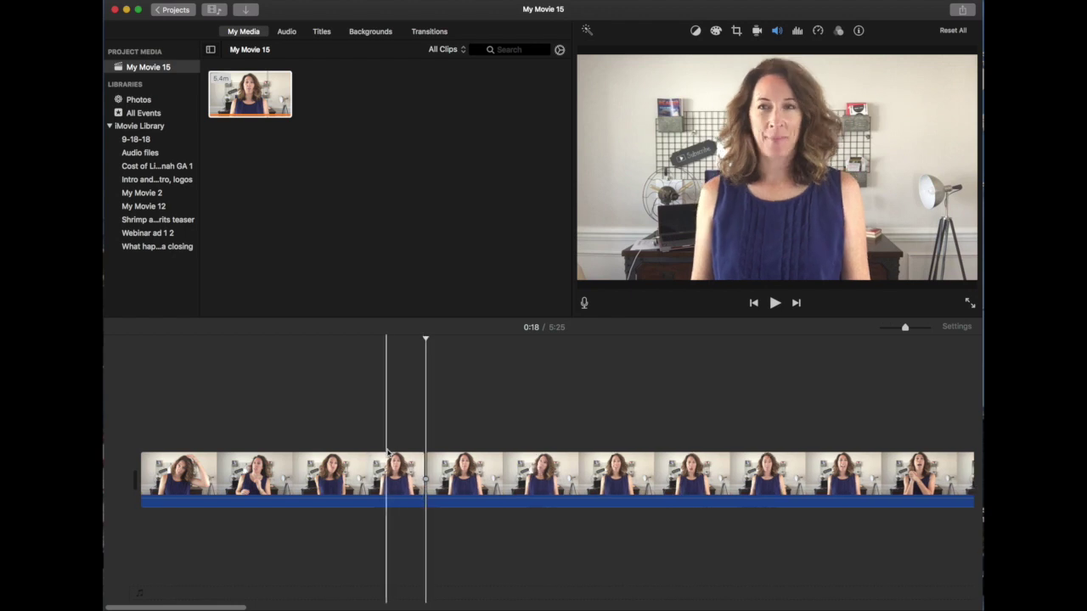
key("Delete")
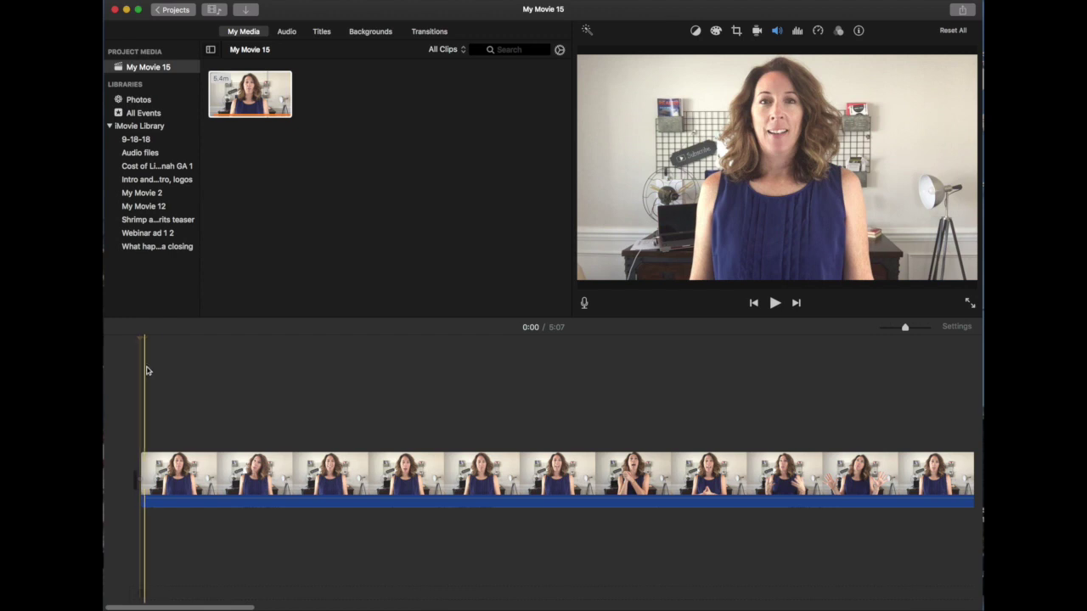
- Cut out the piece between 0:06 and 0:09, shortening the movie to 5:05
left_click(248, 379)
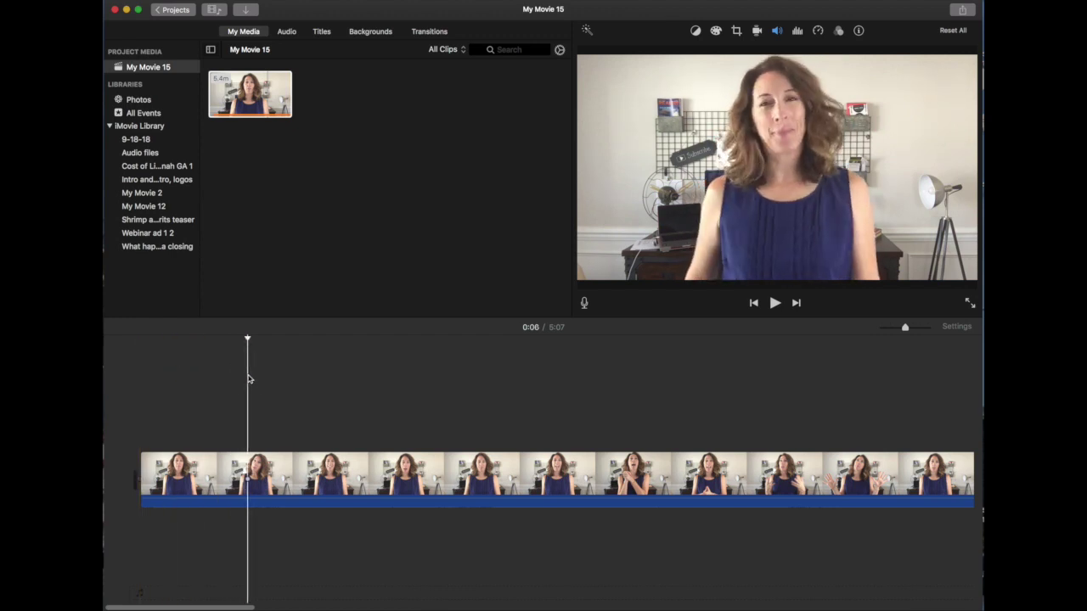
key("super+b")
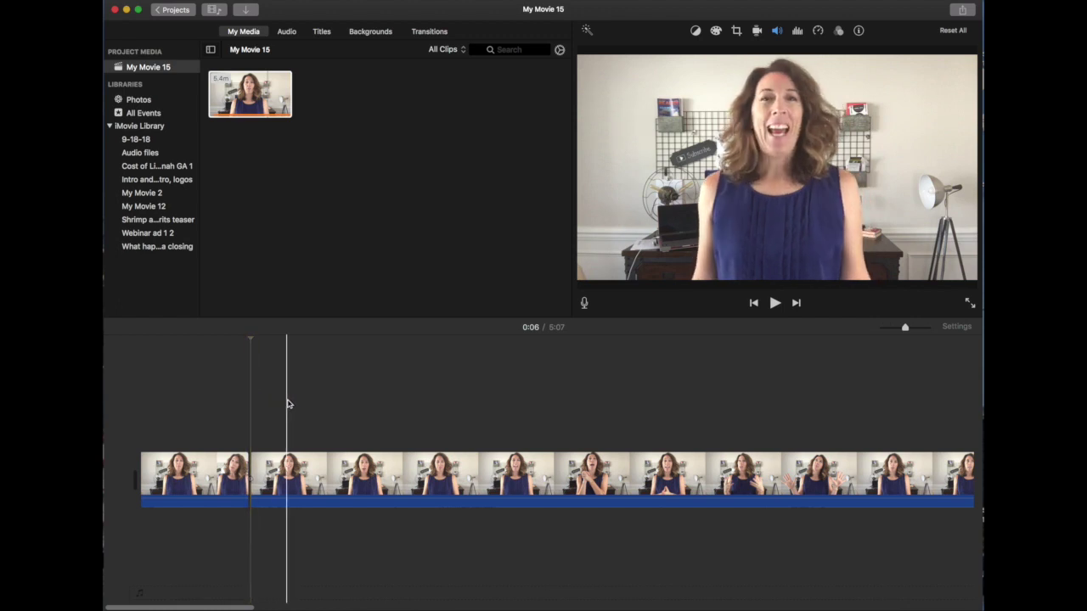
left_click(284, 404)
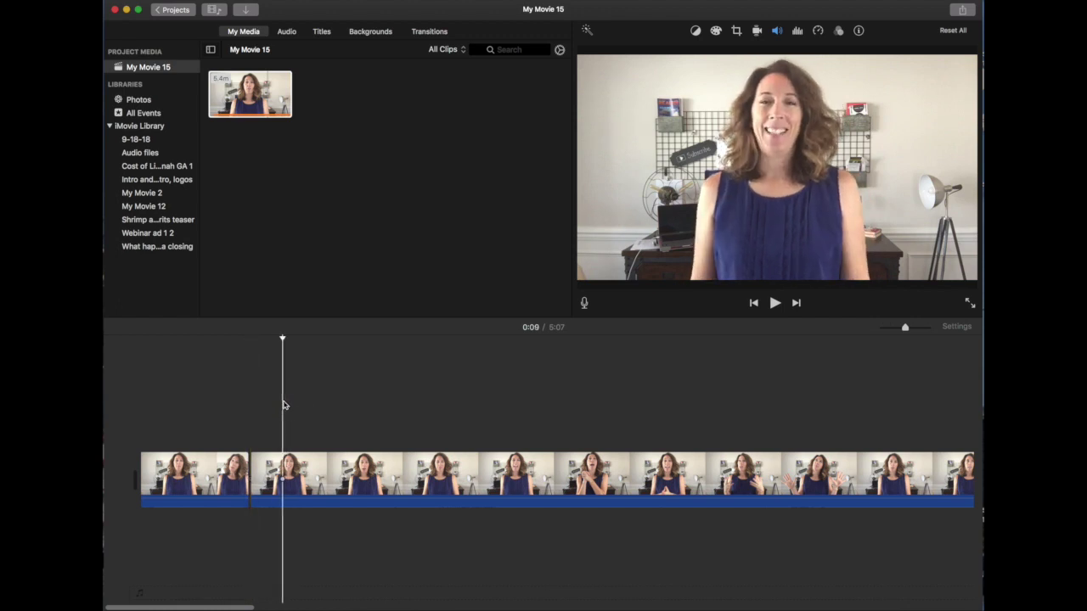
key("super+b")
left_click(265, 475)
key("Delete")
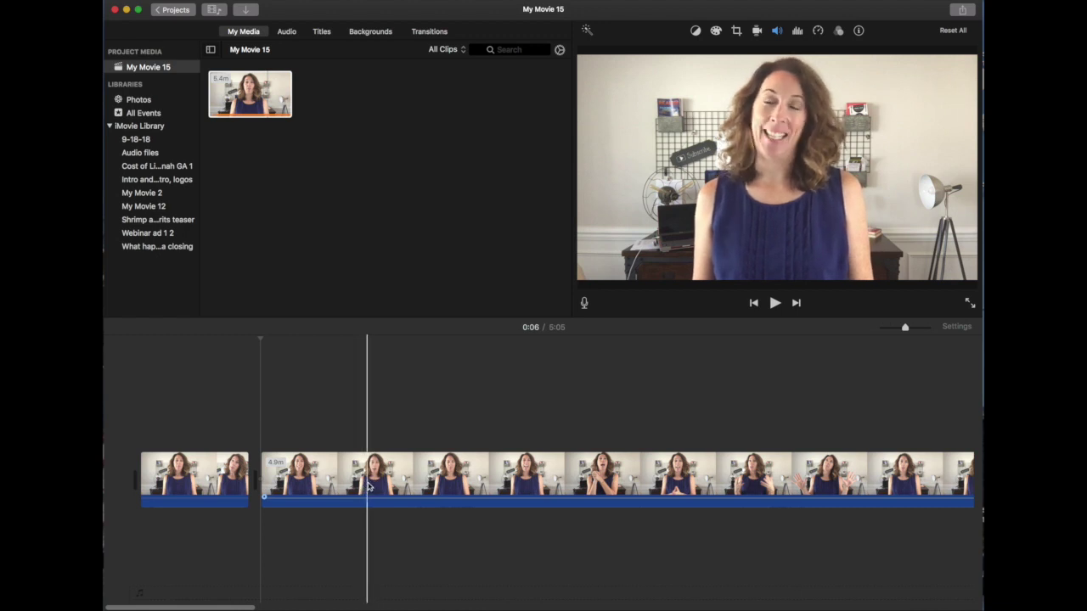
left_click(369, 486)
- Split at 0:13 and crop the short clip to fill, zoomed on the speaker
key("super+b")
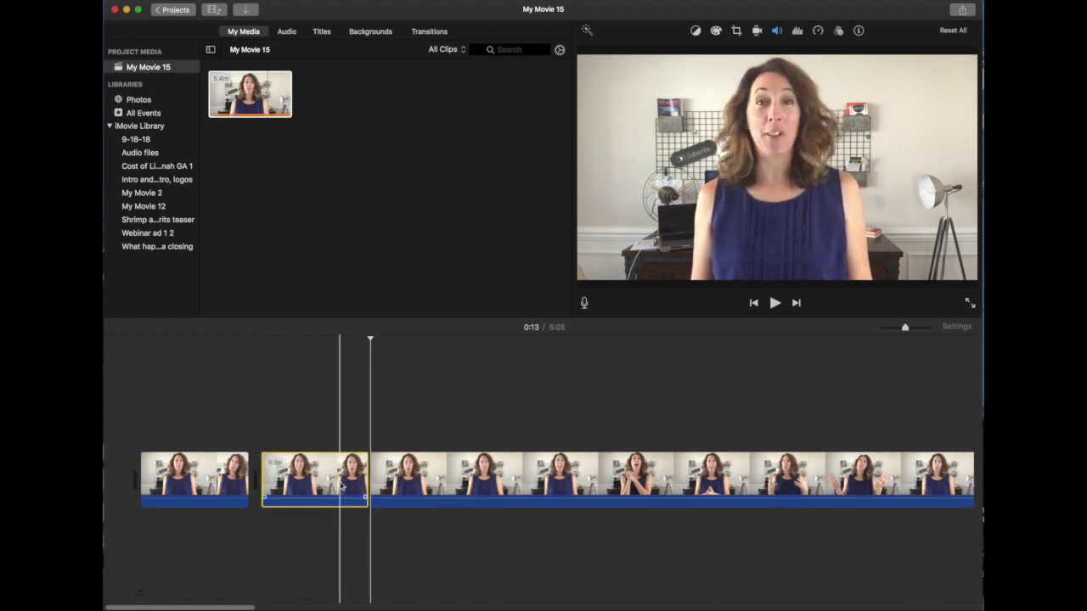
left_click(340, 485)
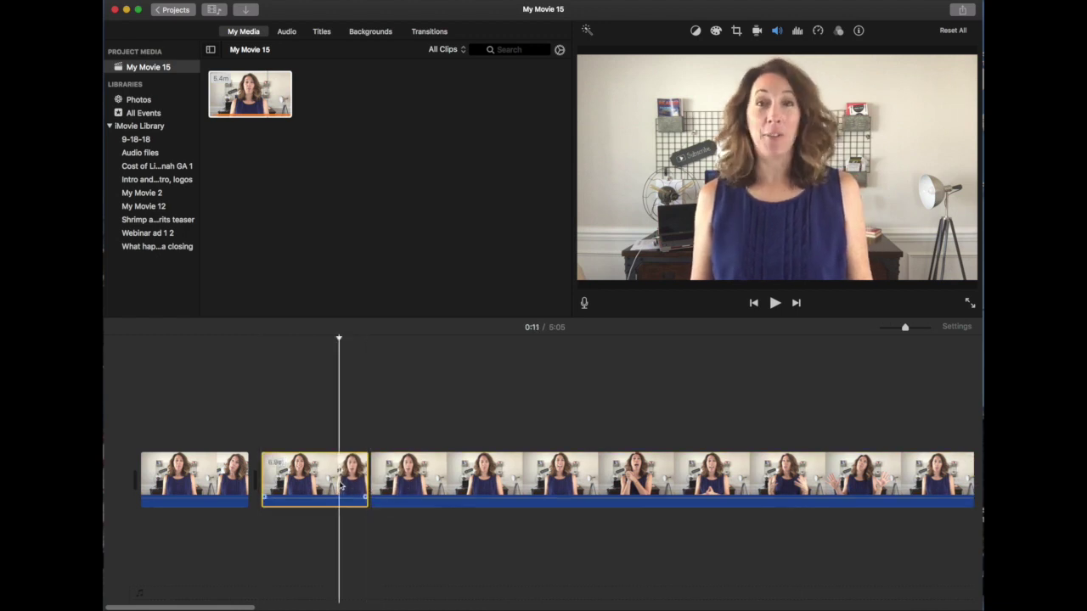
left_click(737, 31)
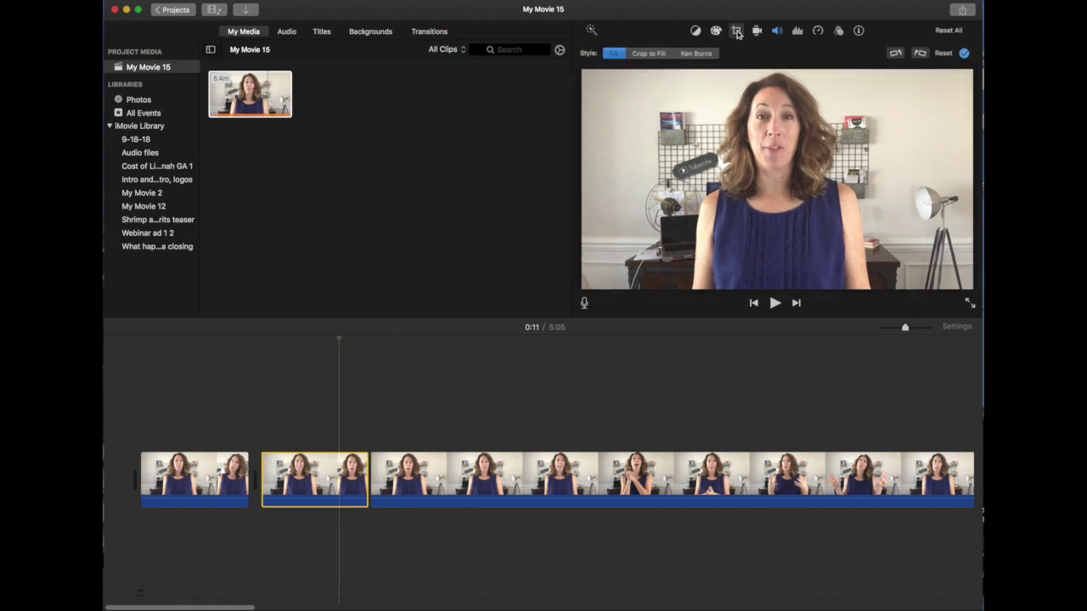
left_click(650, 54)
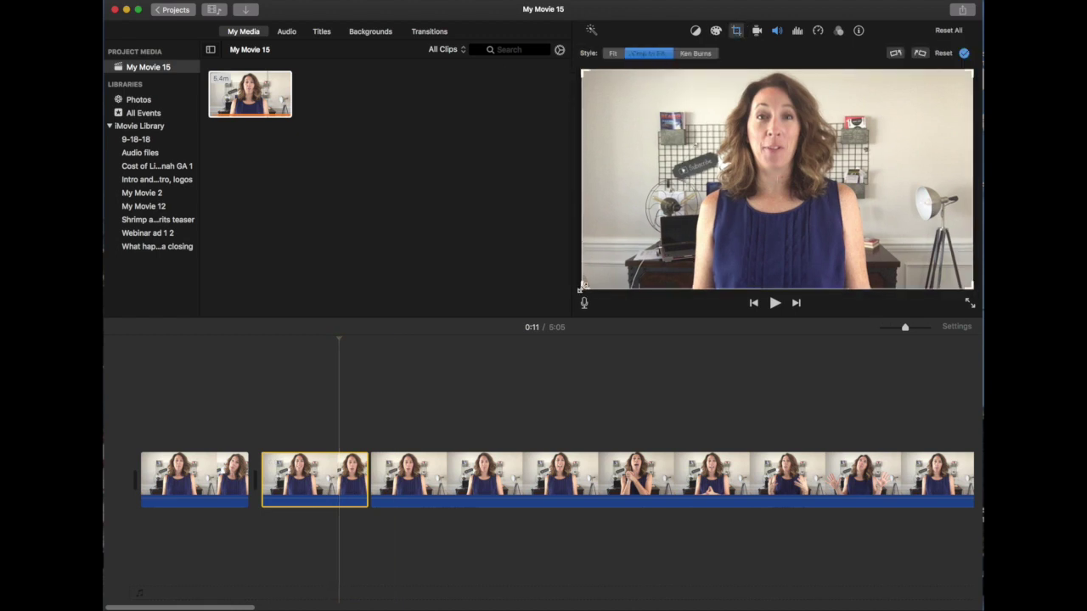
left_click_drag(582, 288, 628, 262)
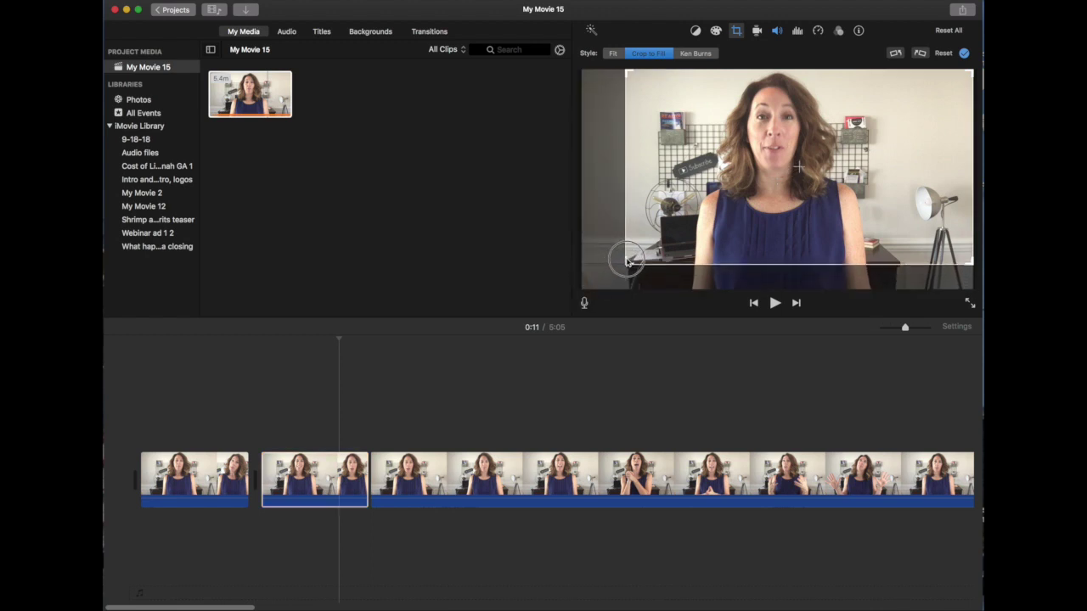
left_click_drag(828, 207, 808, 208)
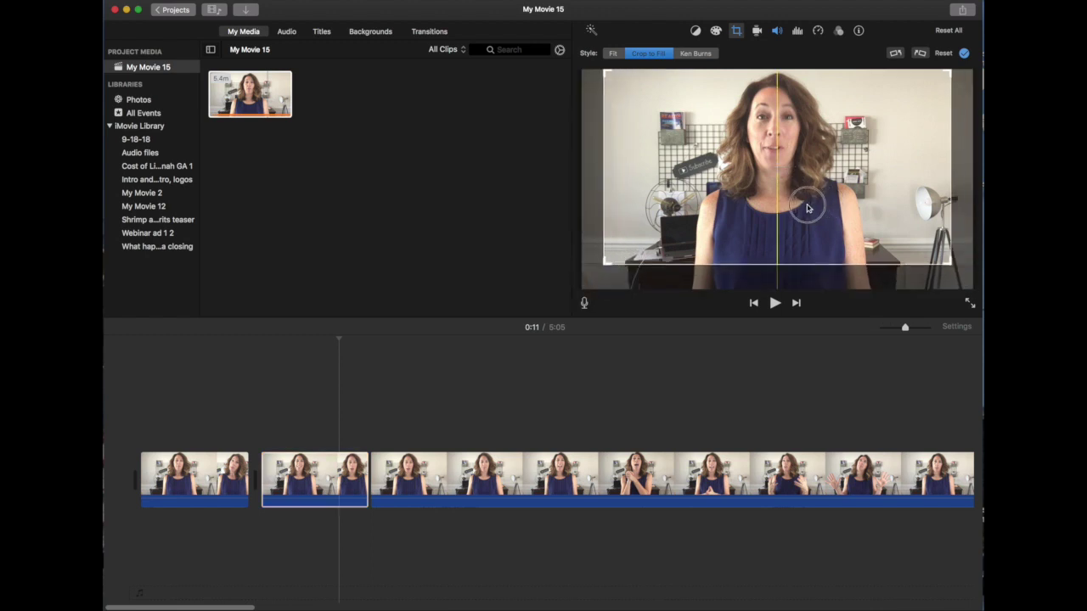
left_click(967, 55)
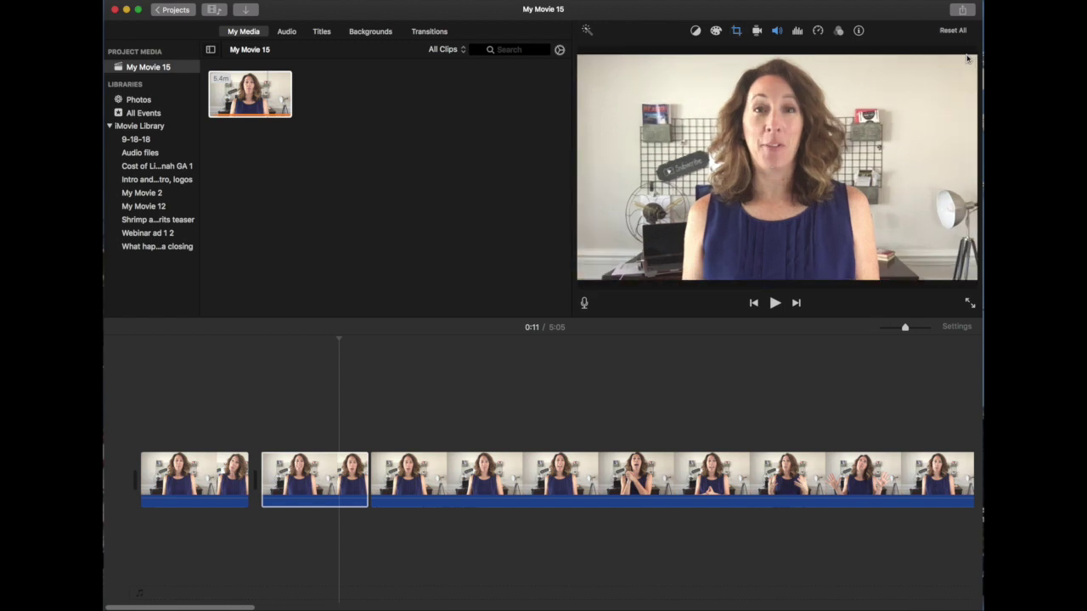
- Review the zoom and tighten the crop further on the speaker
key("space")
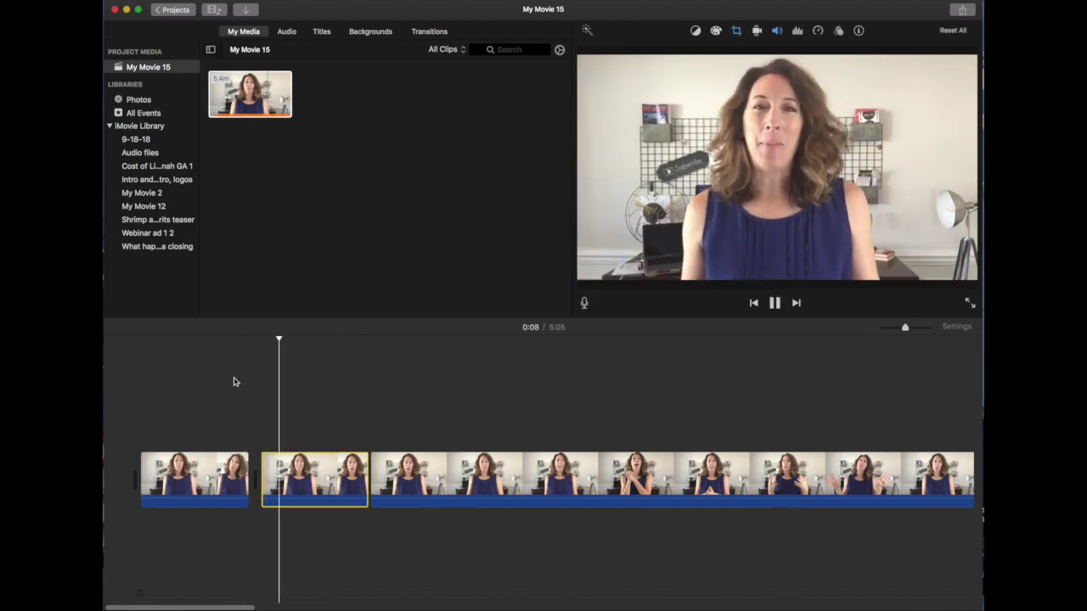
key("space")
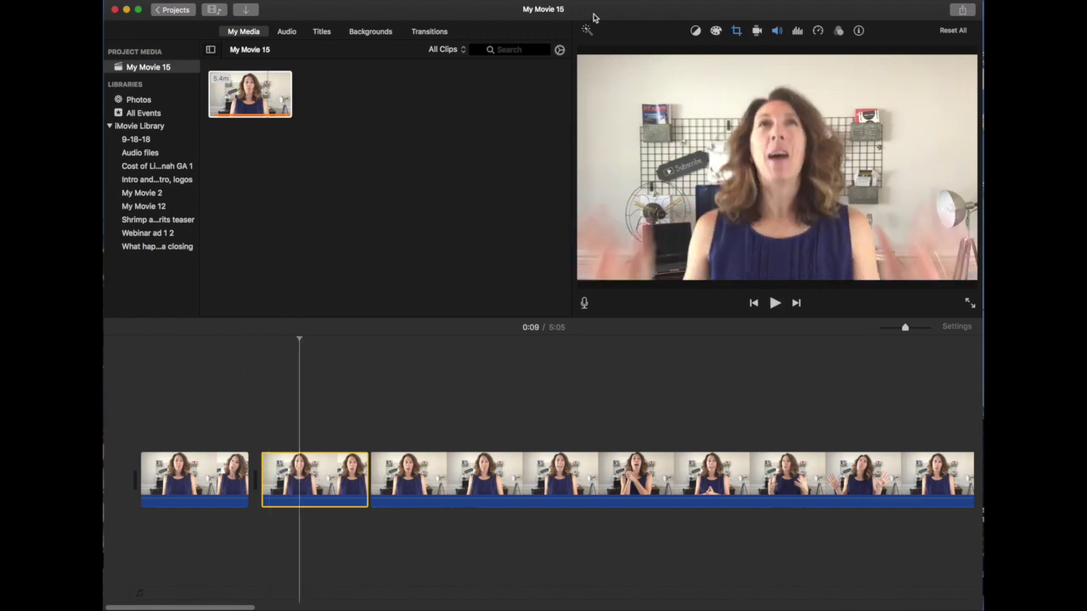
left_click(737, 32)
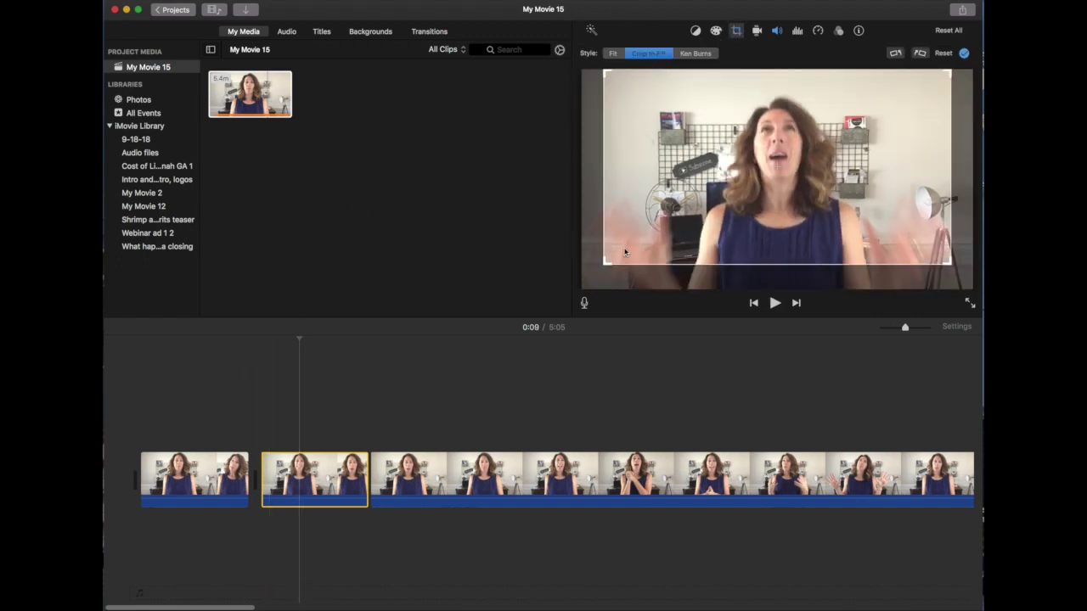
left_click_drag(604, 266, 630, 242)
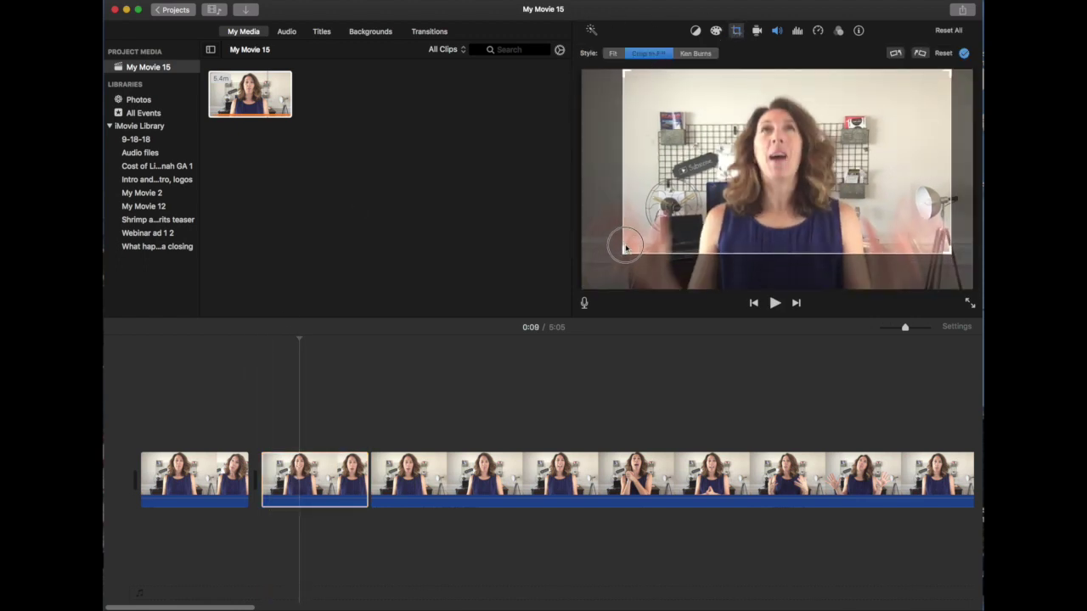
left_click_drag(863, 129, 849, 142)
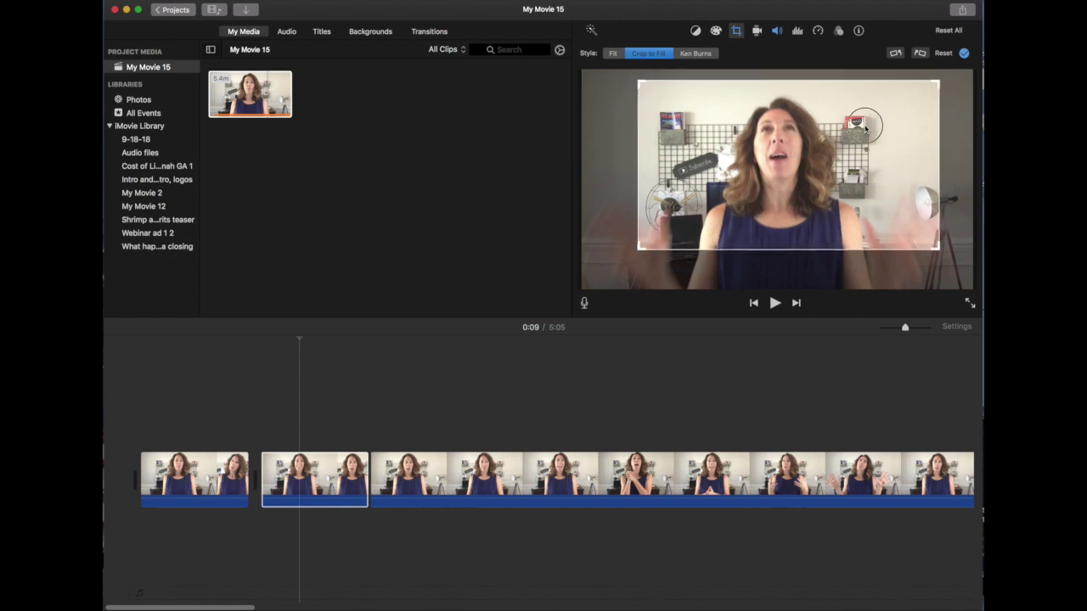
left_click(965, 54)
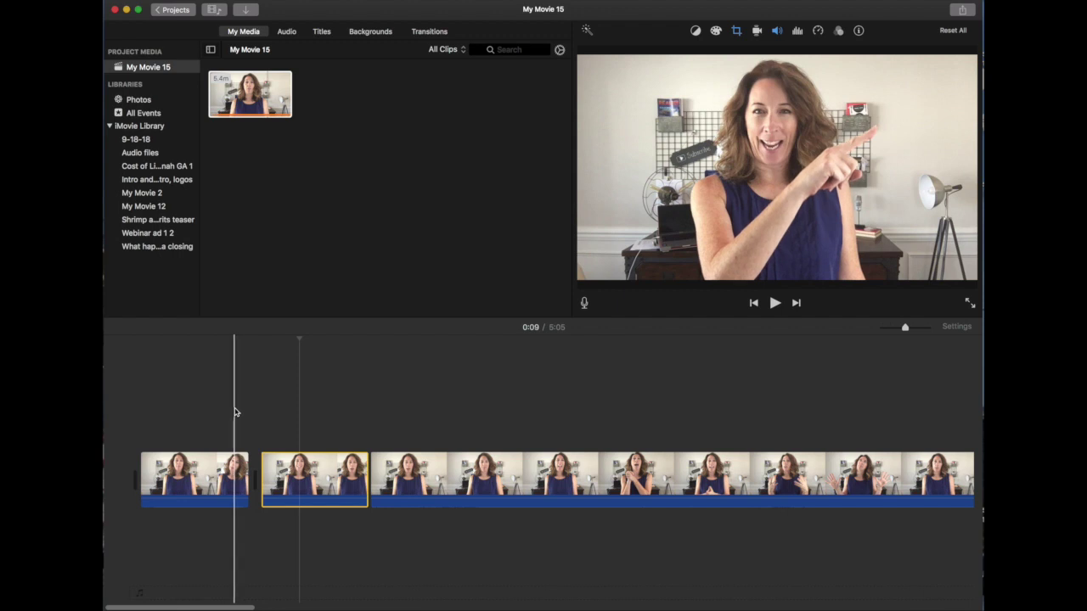
- Replay the zoomed section, then split the talking-head clip at 0:17
left_click(235, 412)
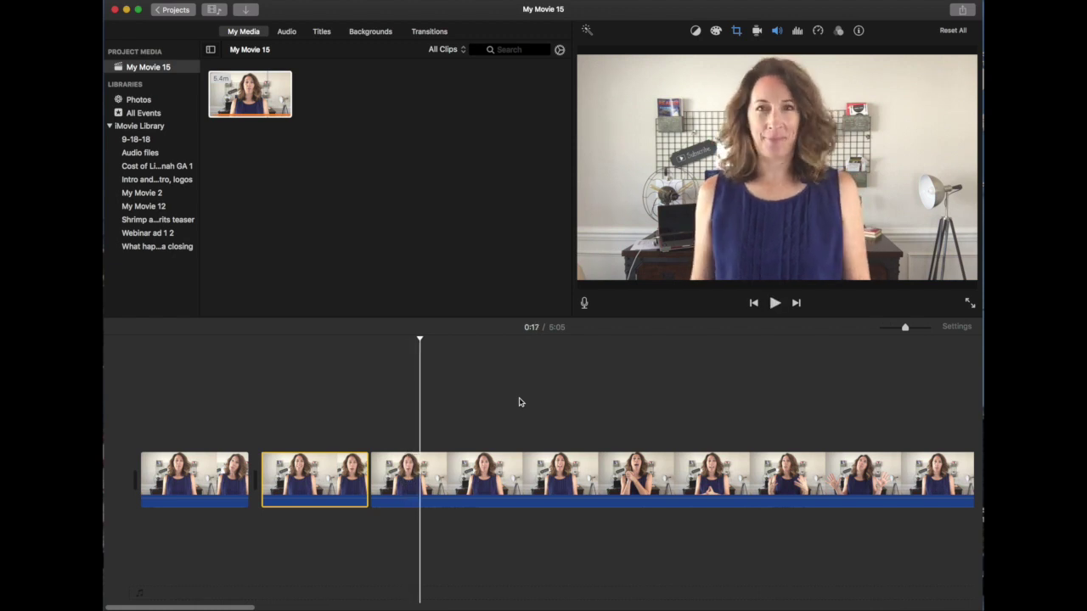
key("super+b")
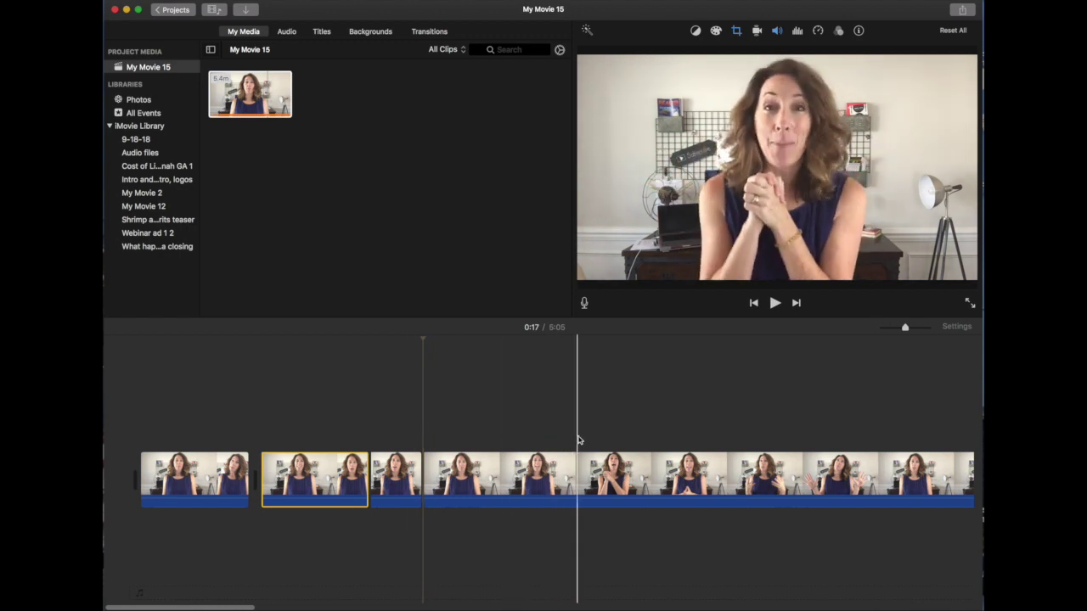
- Split at 0:29 and crop the 0:17–0:29 clip to fill for a tighter shot
left_click(611, 439)
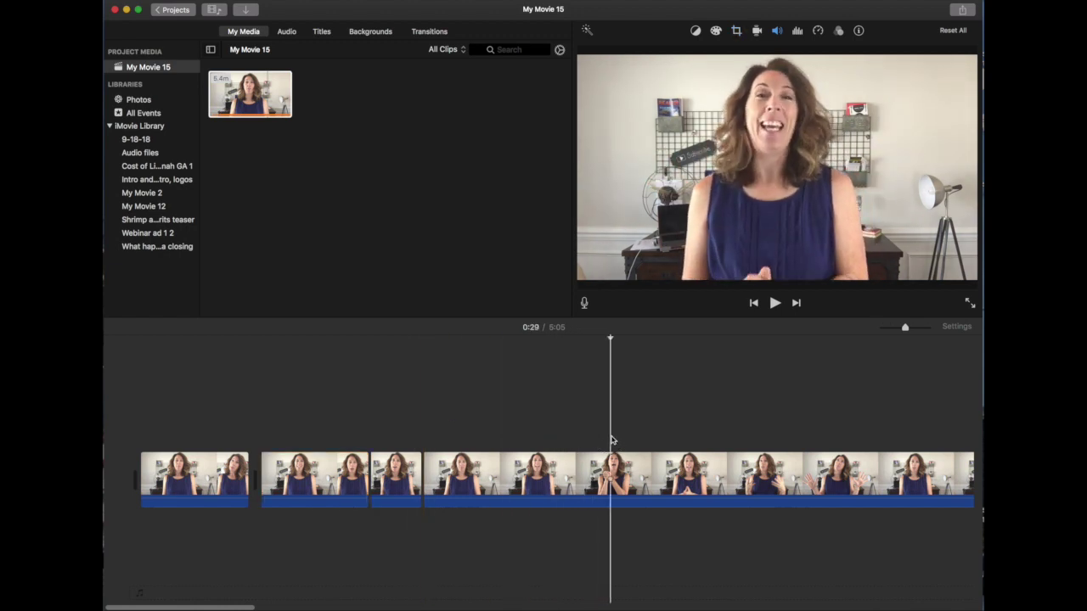
key("super+b")
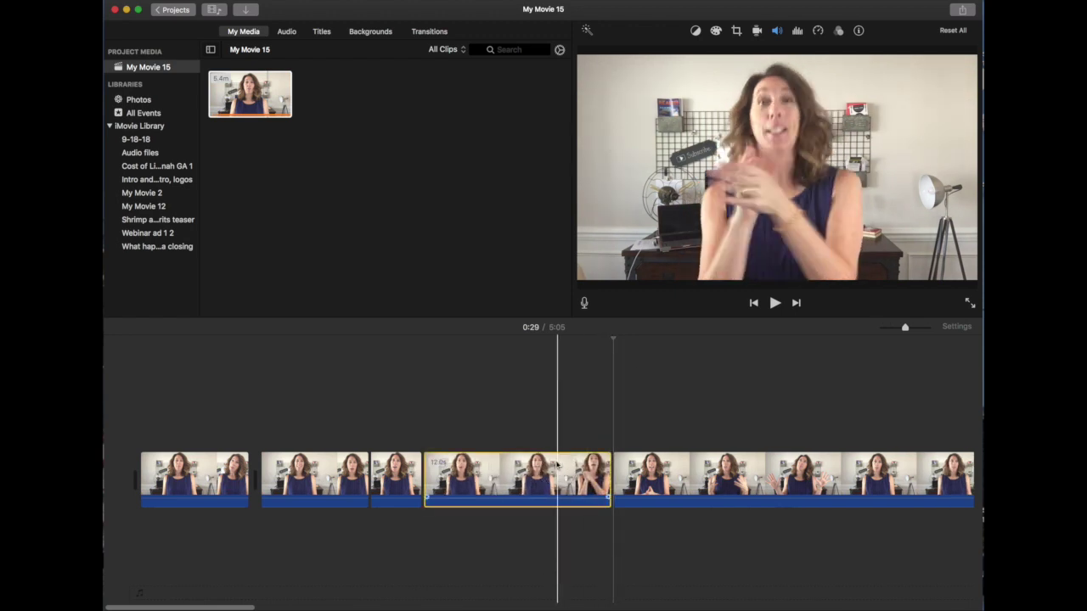
left_click(738, 32)
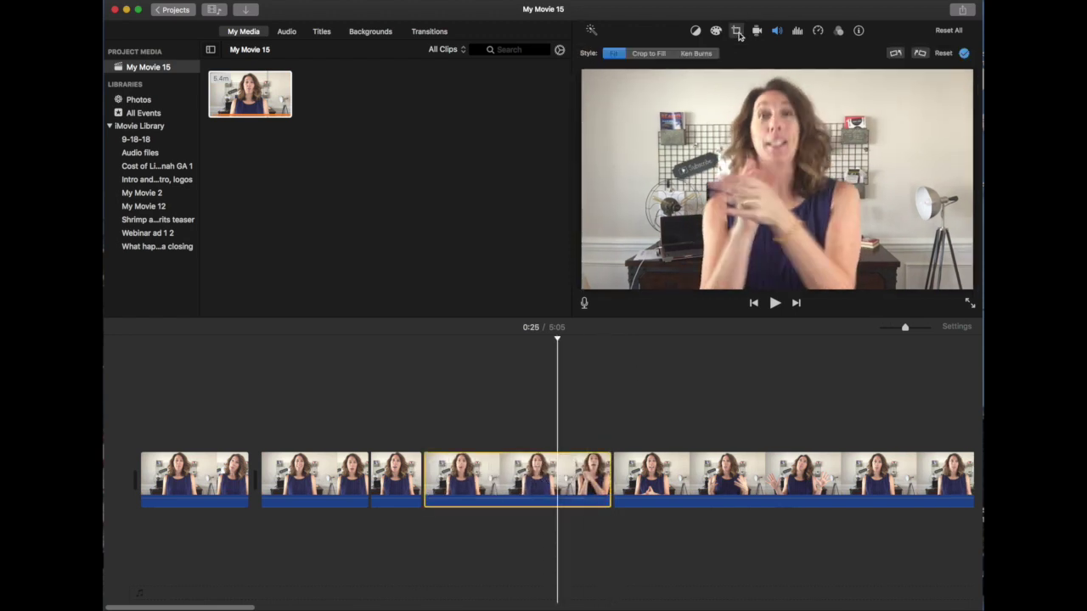
left_click(649, 53)
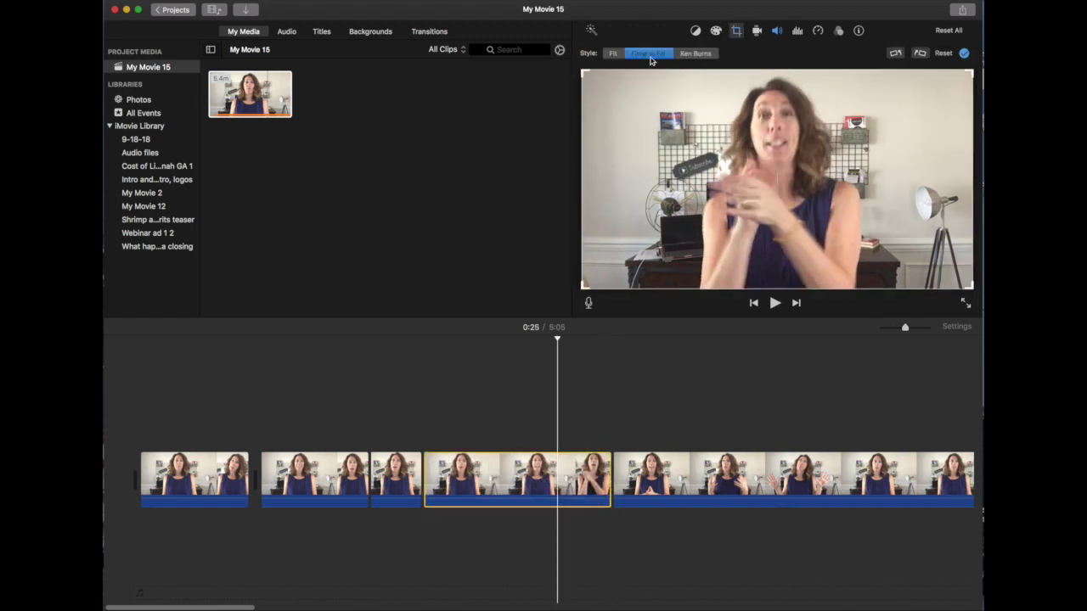
left_click_drag(582, 289, 655, 277)
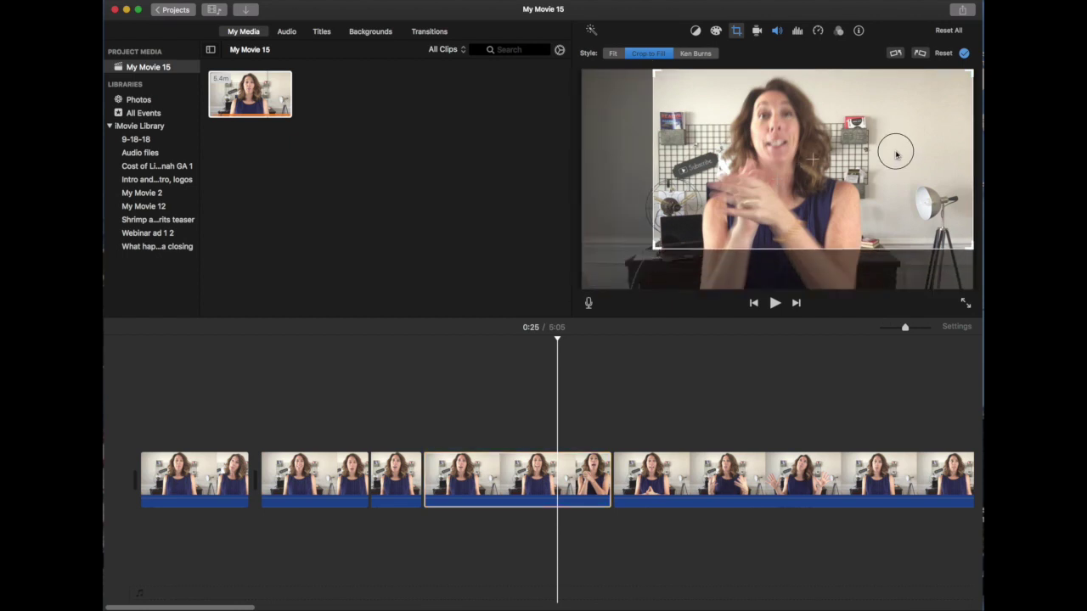
left_click_drag(895, 155, 898, 161)
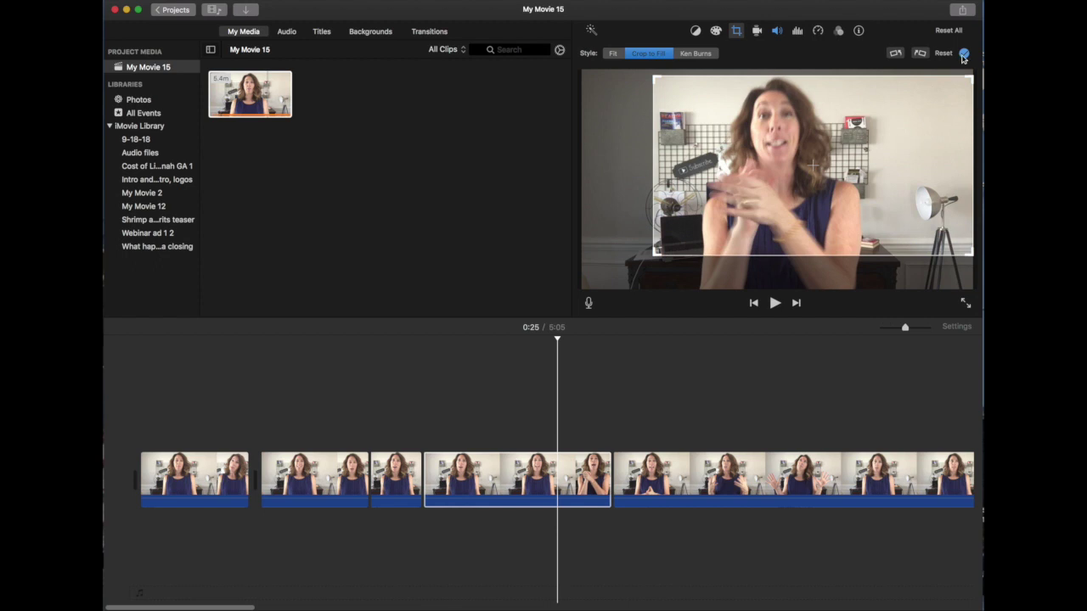
left_click(963, 55)
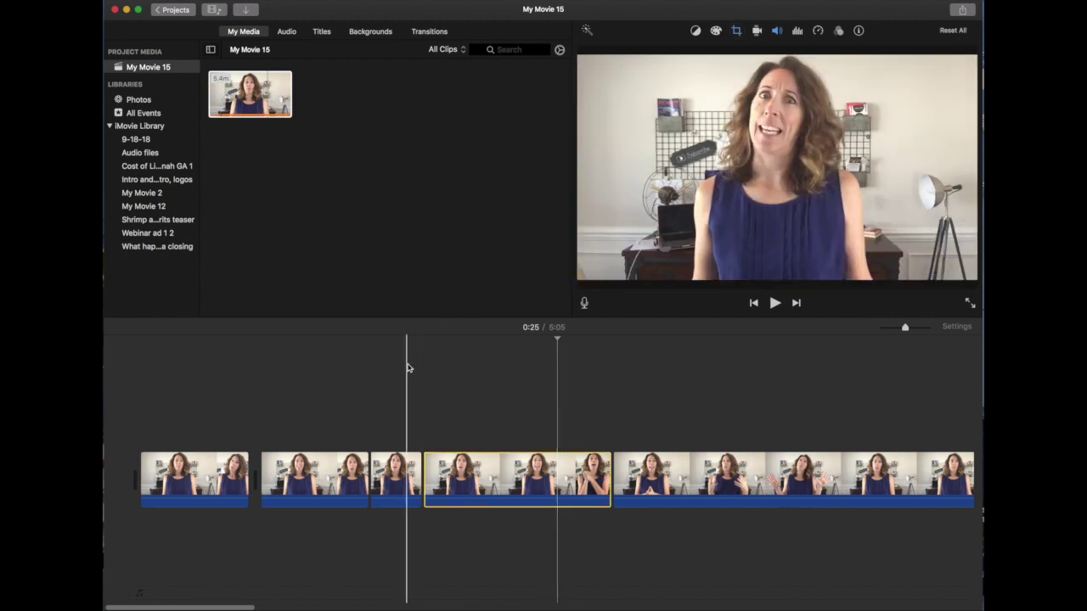
- Preview the cropped section and open the Intro and Outro, logos event
key("space")
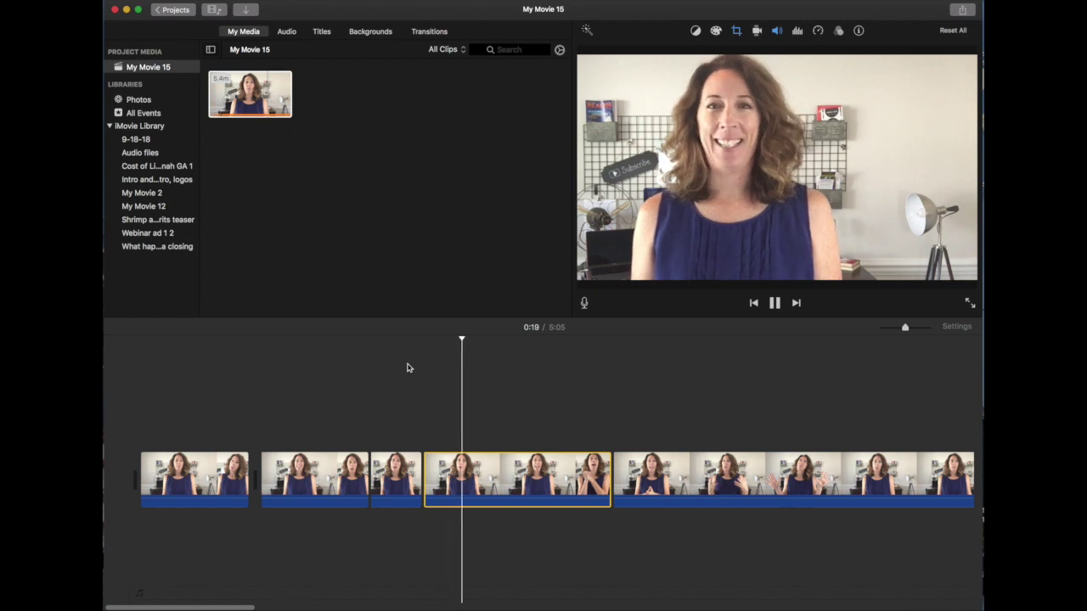
key("space")
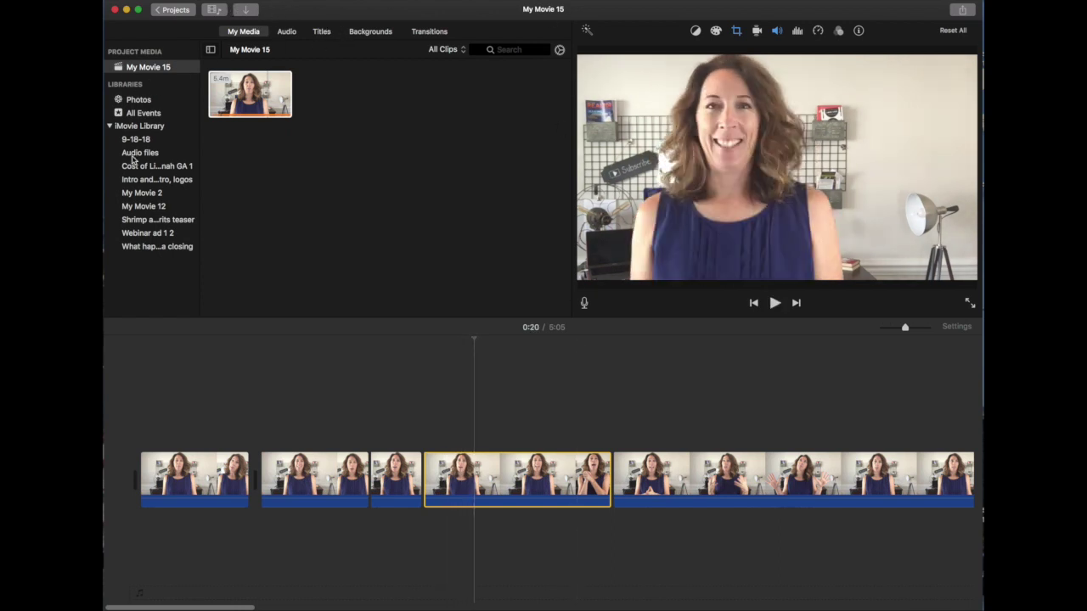
left_click(139, 181)
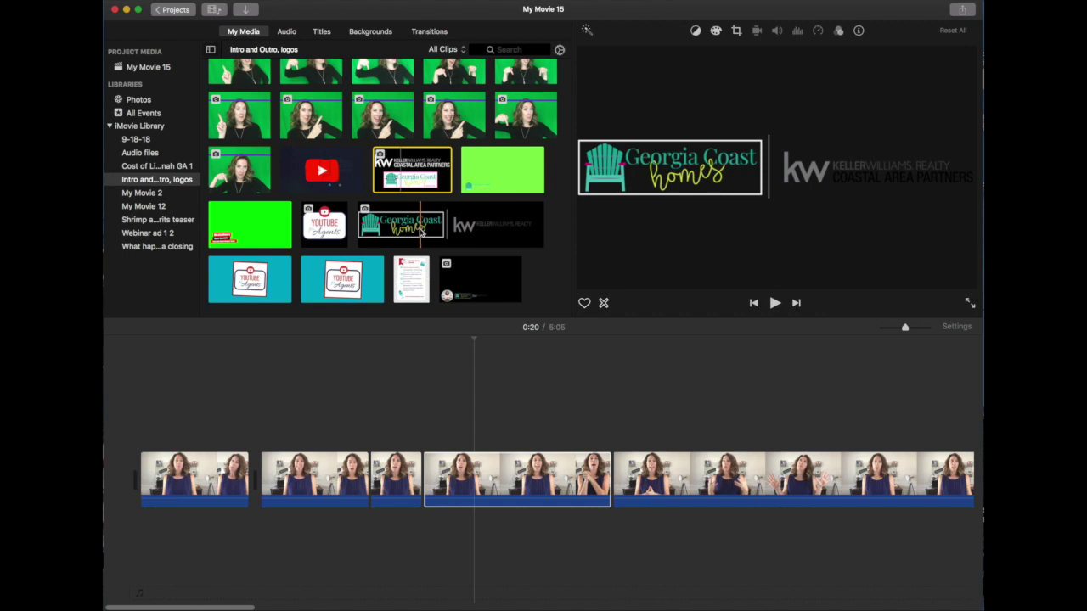
- Drag the YouTube for Agents logo above the talking-head clip as a connected overlay
left_click(319, 230)
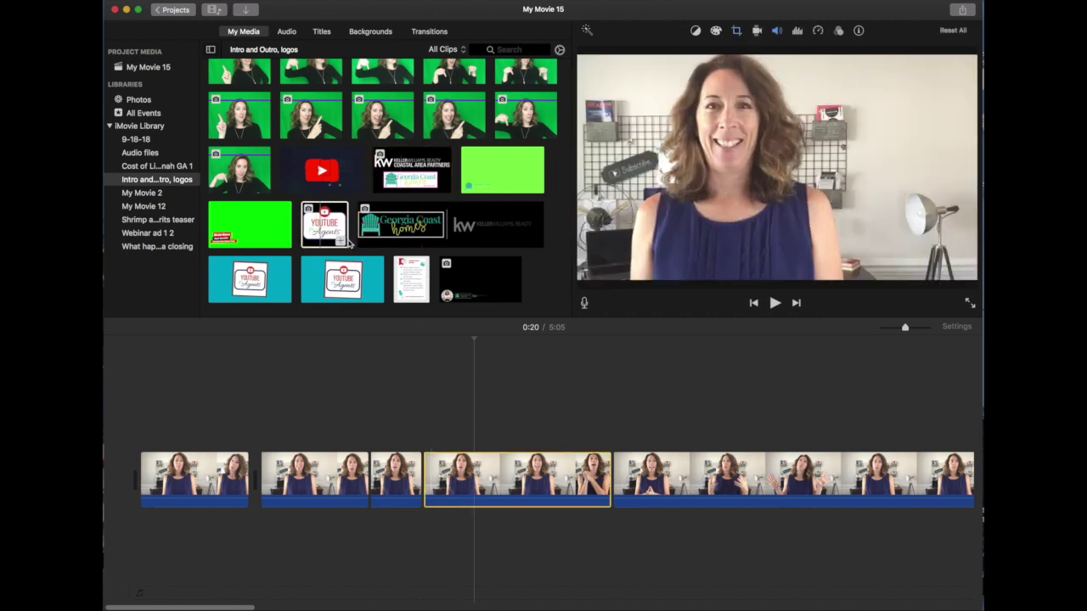
left_click_drag(330, 230, 507, 413)
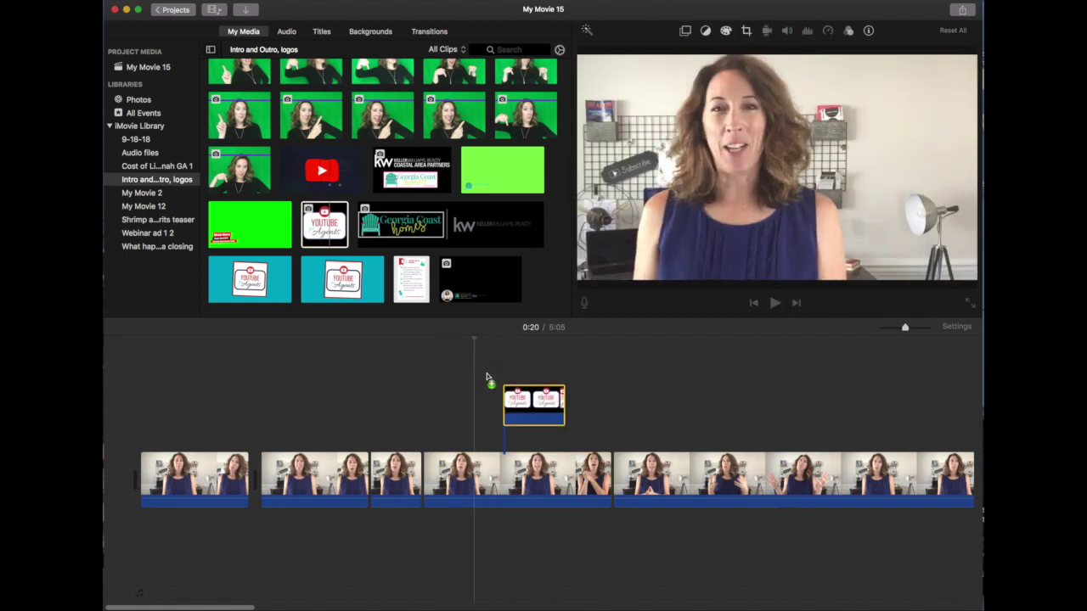
- Make the logo overlay picture-in-picture, enlarged in the upper right
left_click(512, 411)
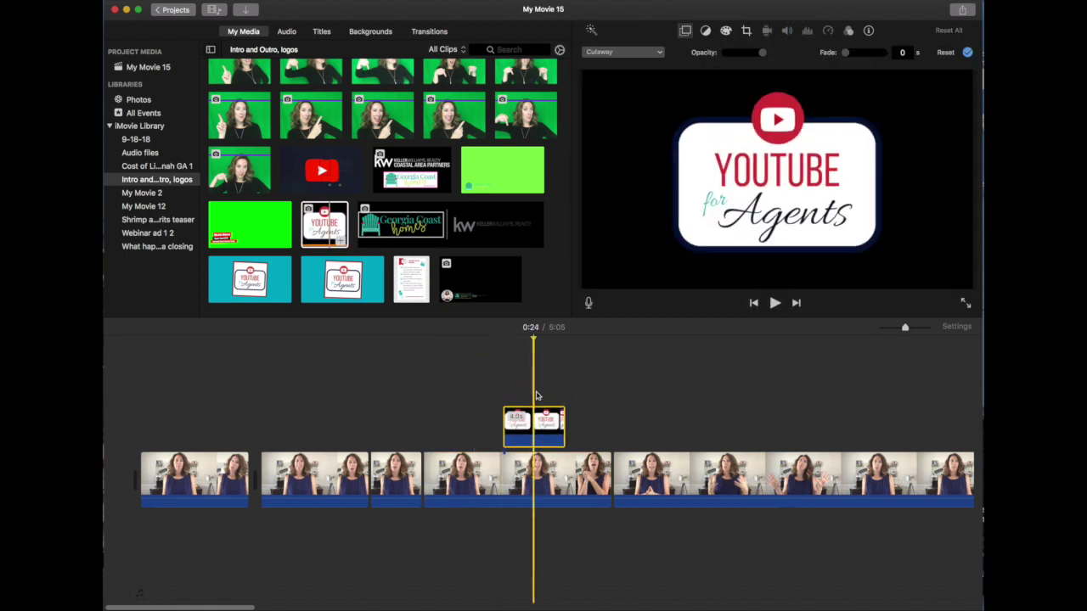
left_click(638, 53)
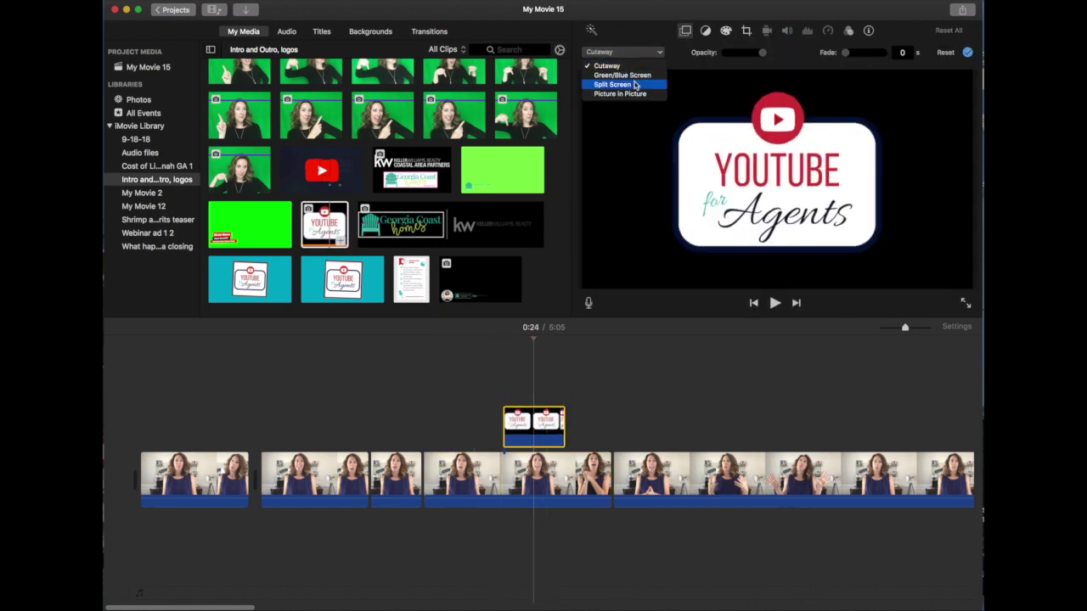
left_click(633, 95)
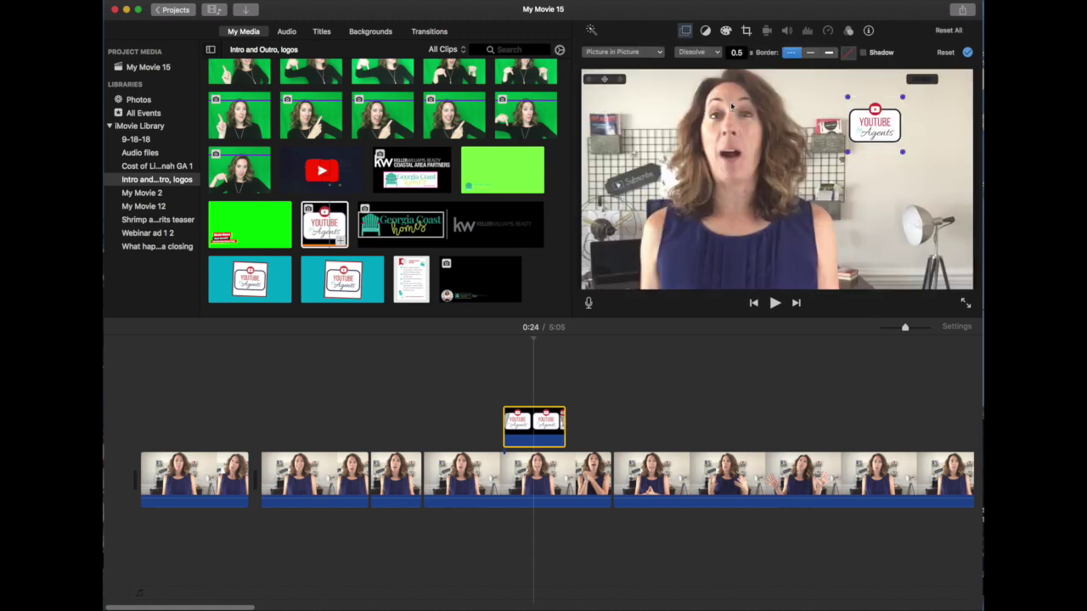
mouse_move(847, 154)
left_mouse_down()
mouse_move(798, 204)
mouse_move(884, 177)
left_mouse_up()
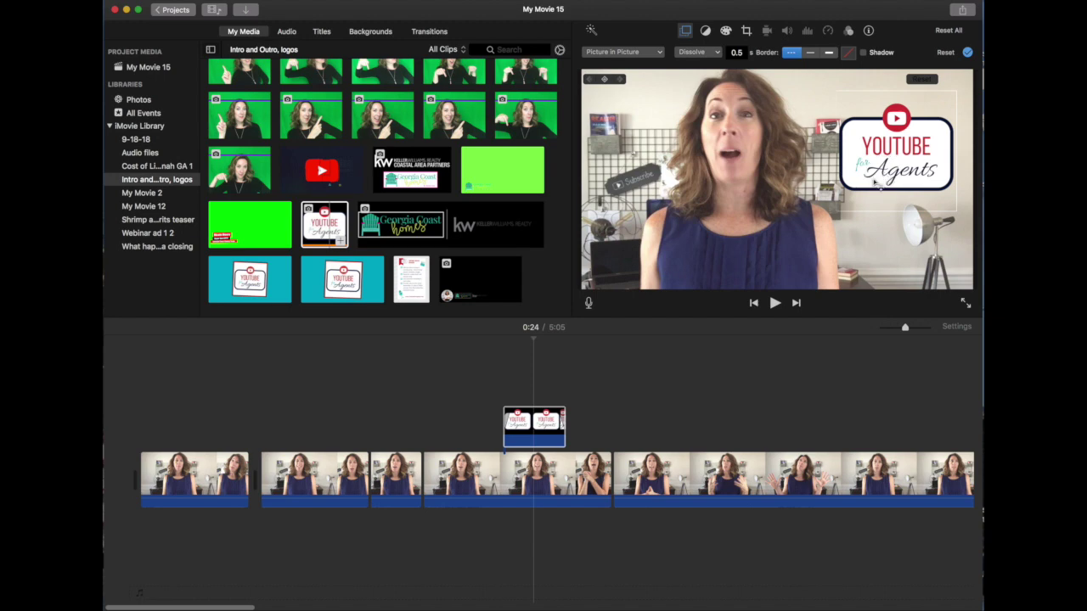
- Preview the logo overlay from 0:20, then split the following talking-head clip
left_click(485, 380)
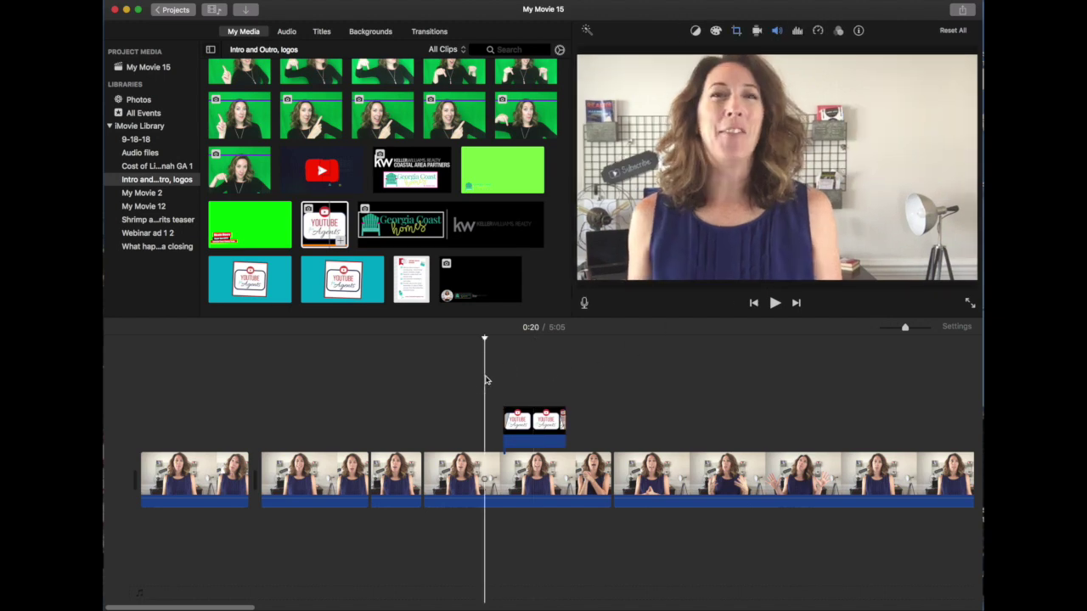
key("space")
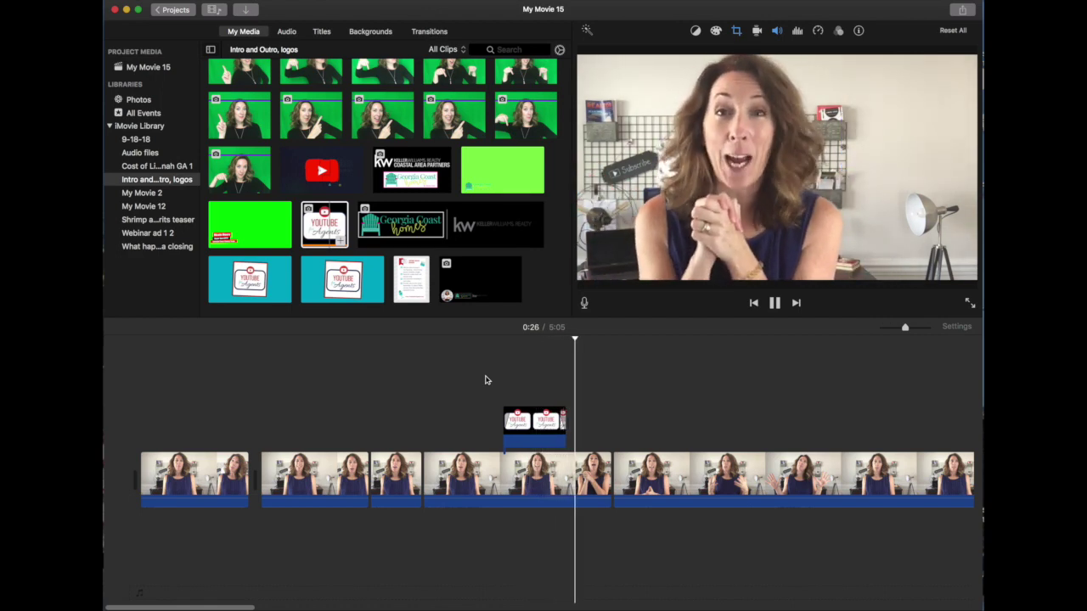
key("space")
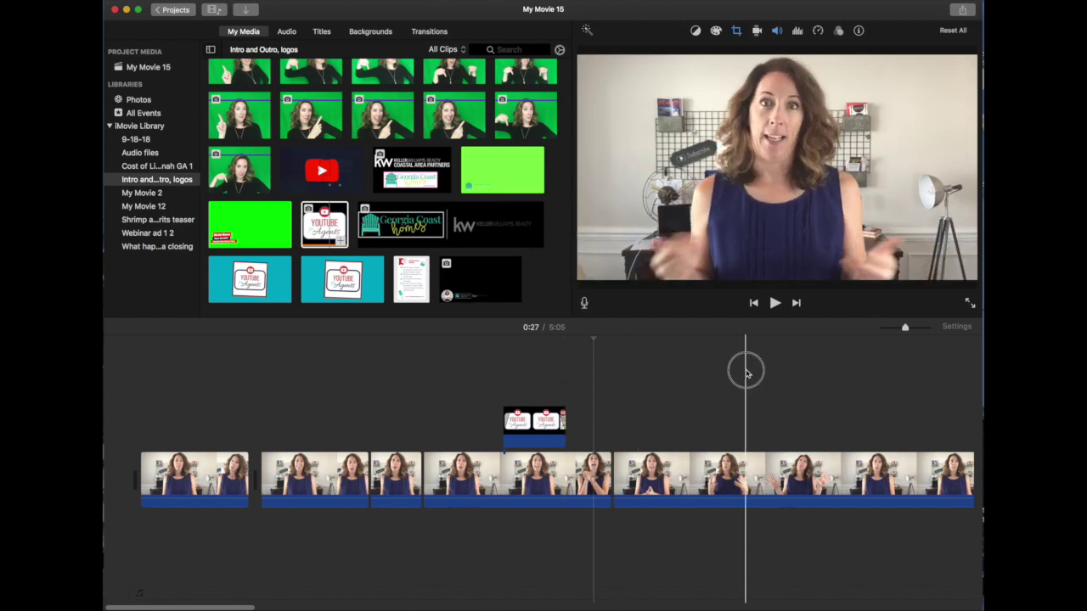
key("super+b")
left_click(690, 477)
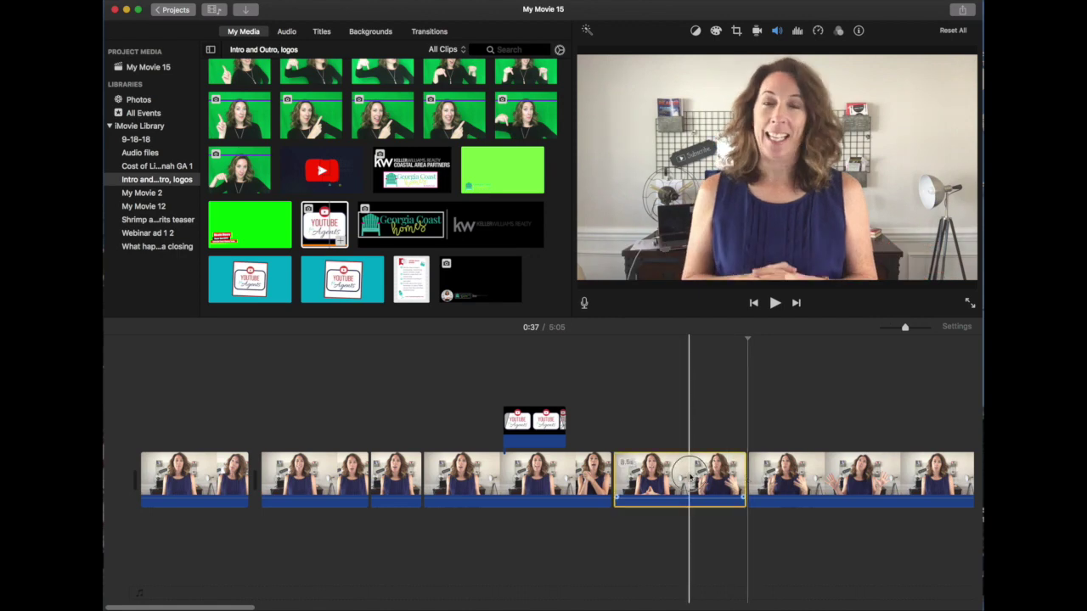
left_click(737, 32)
left_click(695, 54)
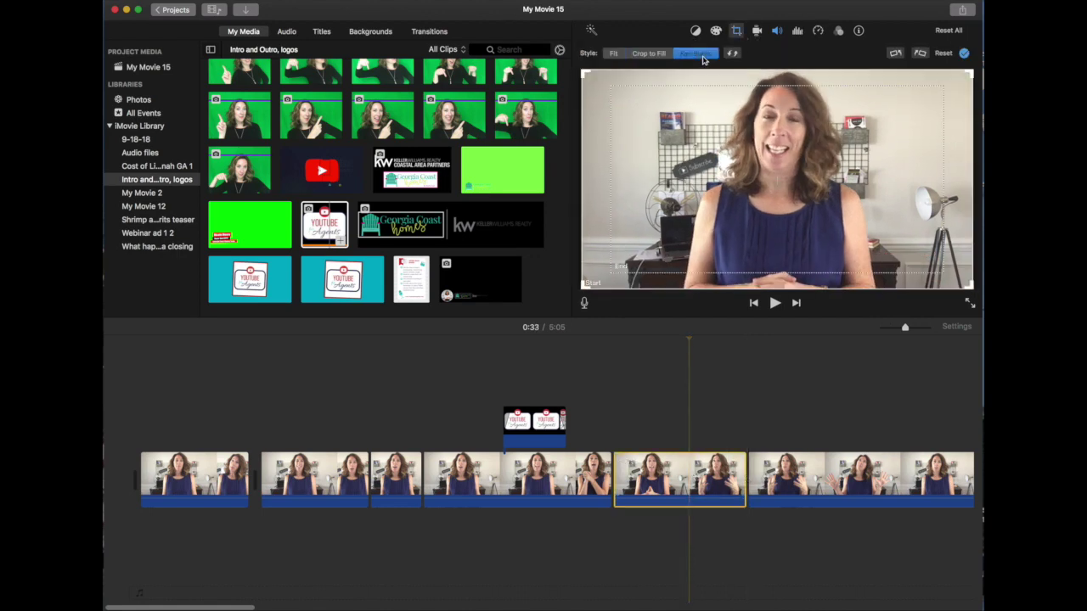
left_click(780, 154)
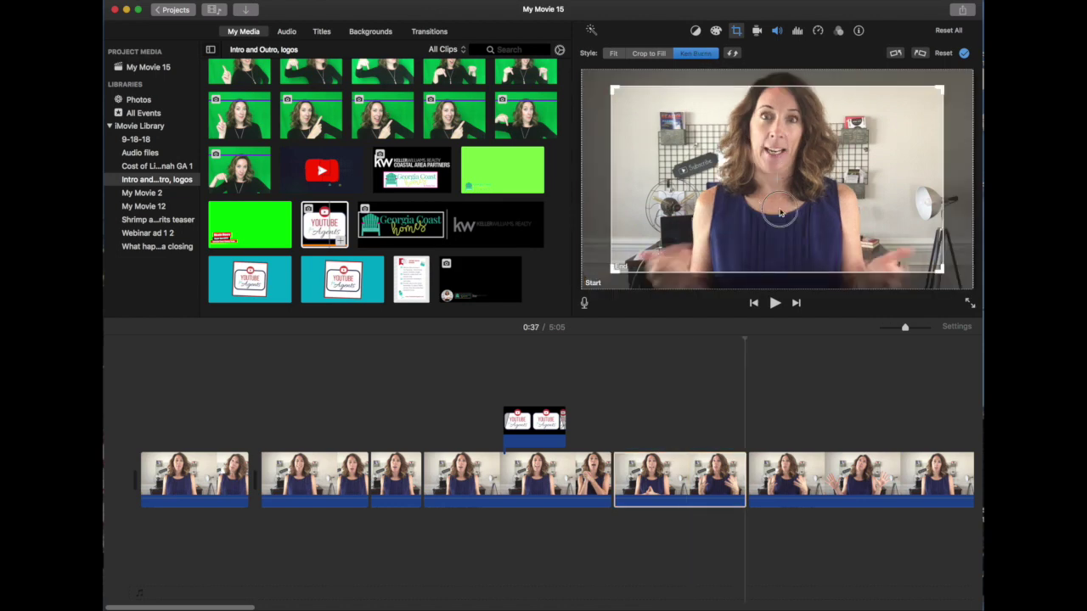
left_click_drag(780, 212, 779, 206)
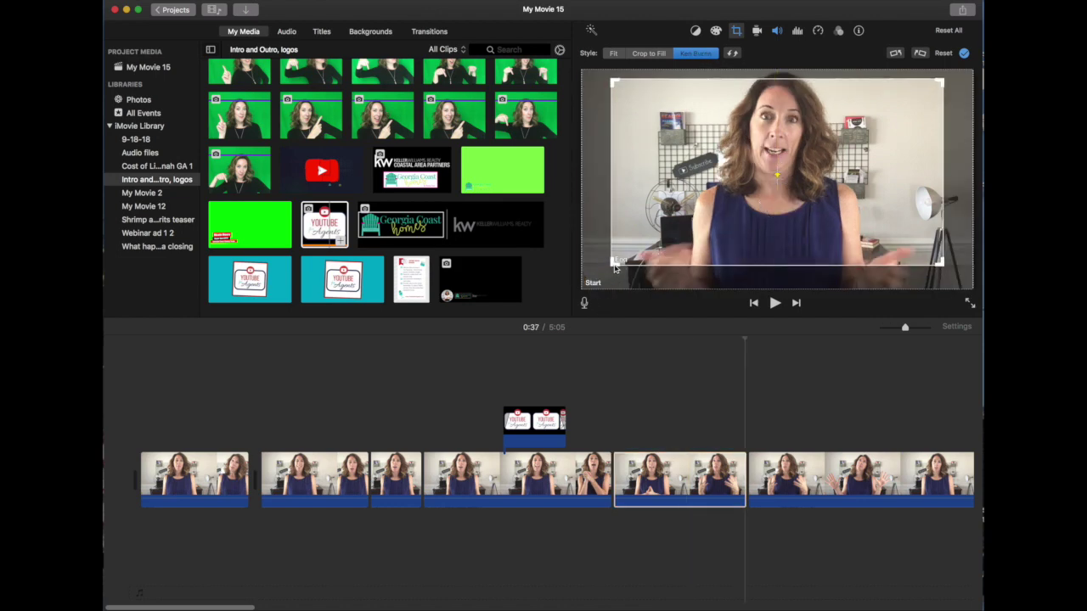
left_click_drag(612, 266, 643, 248)
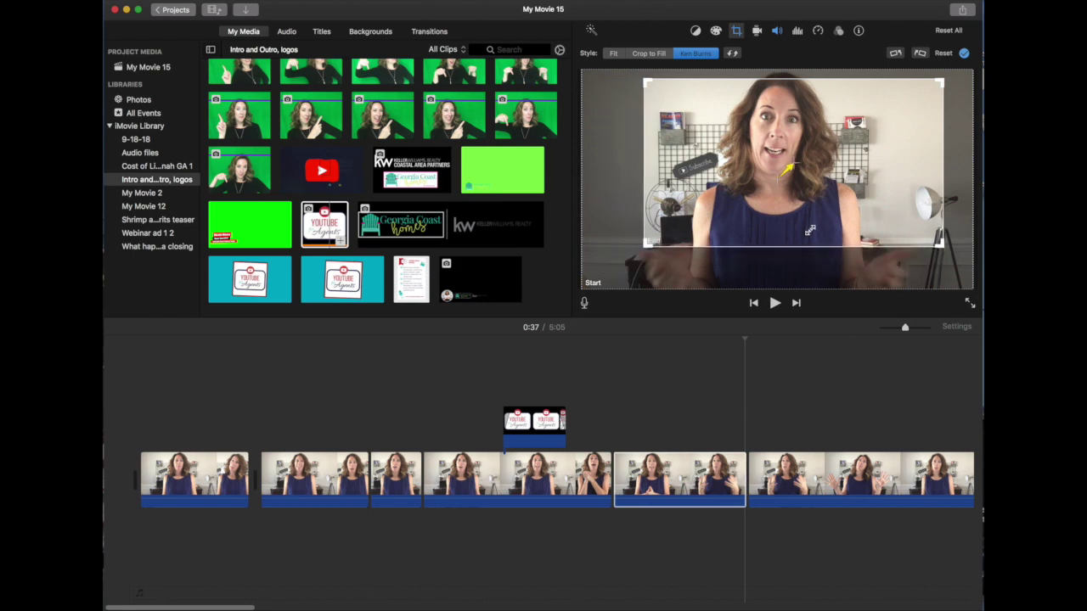
left_click_drag(813, 228, 799, 227)
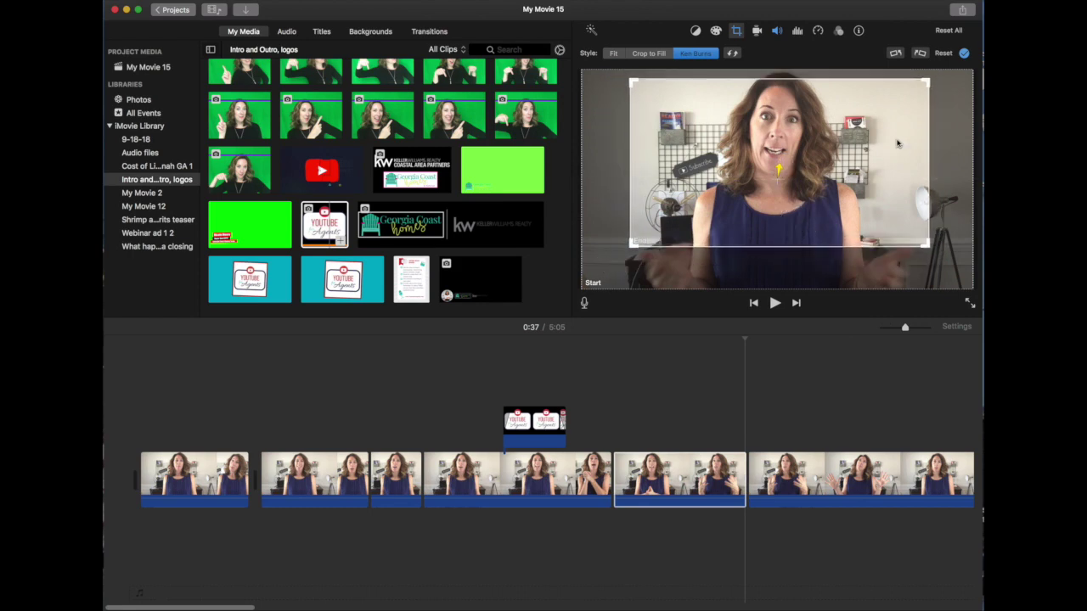
left_click(969, 56)
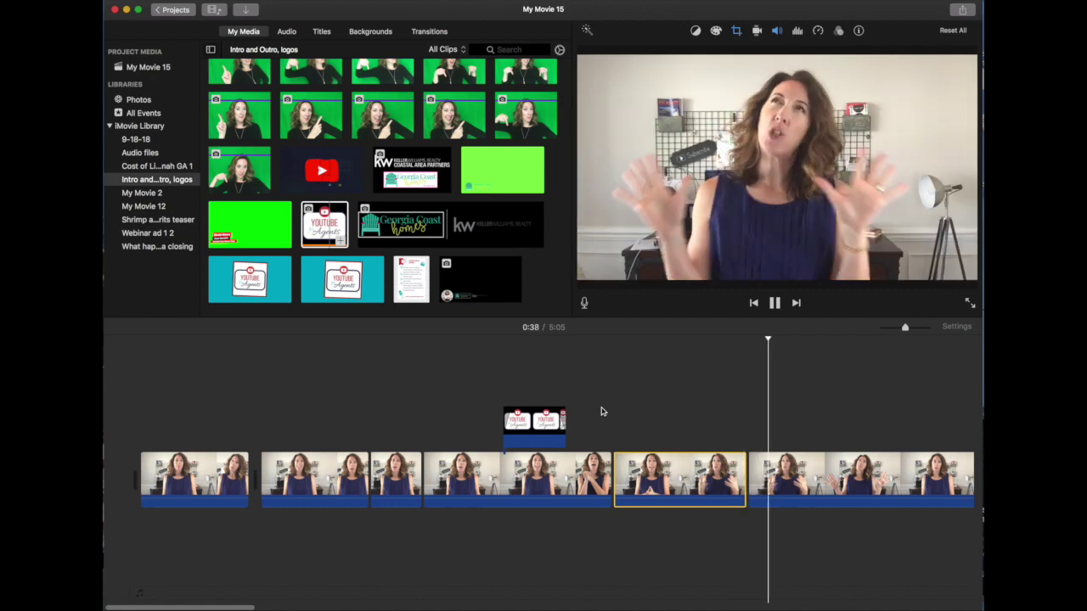
scroll(612, 412, "right", 5)
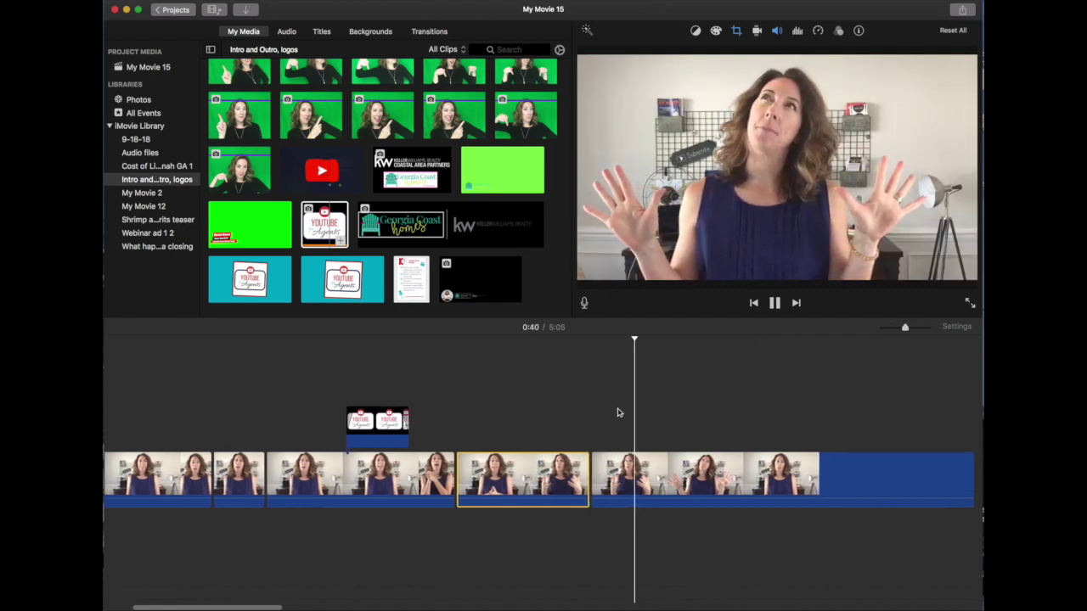
- Split out and delete the brief unwanted piece near 0:41, bringing the movie to 5:03
left_click(523, 416)
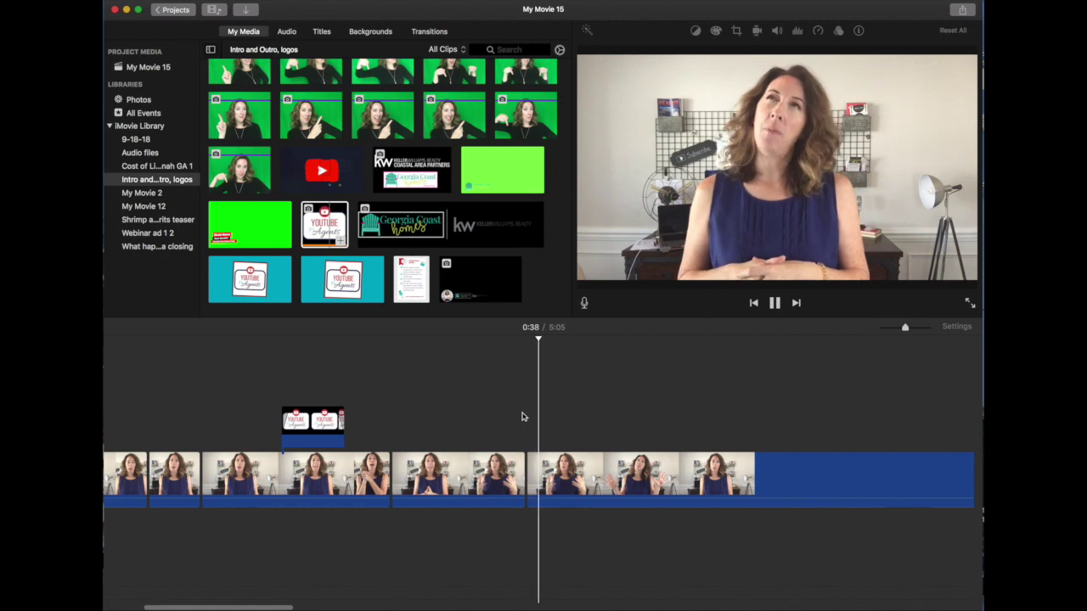
key("space")
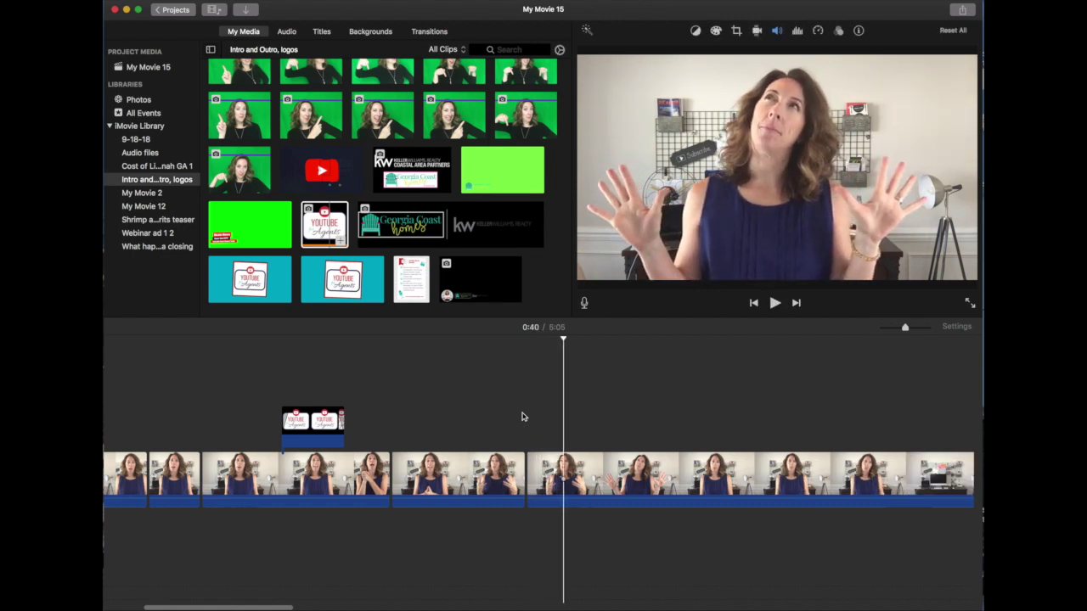
key("space")
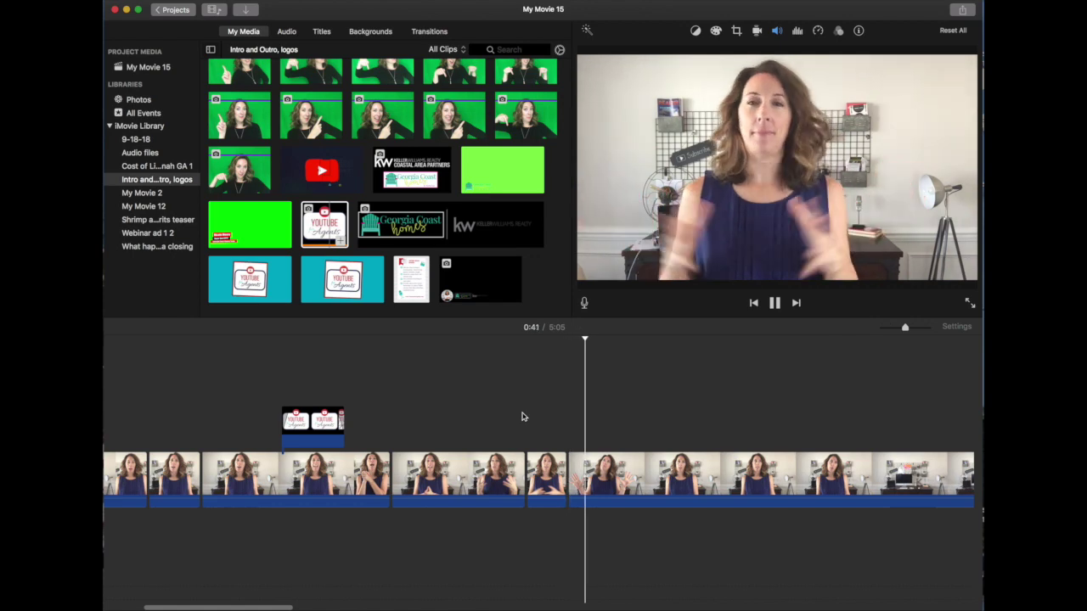
key("space")
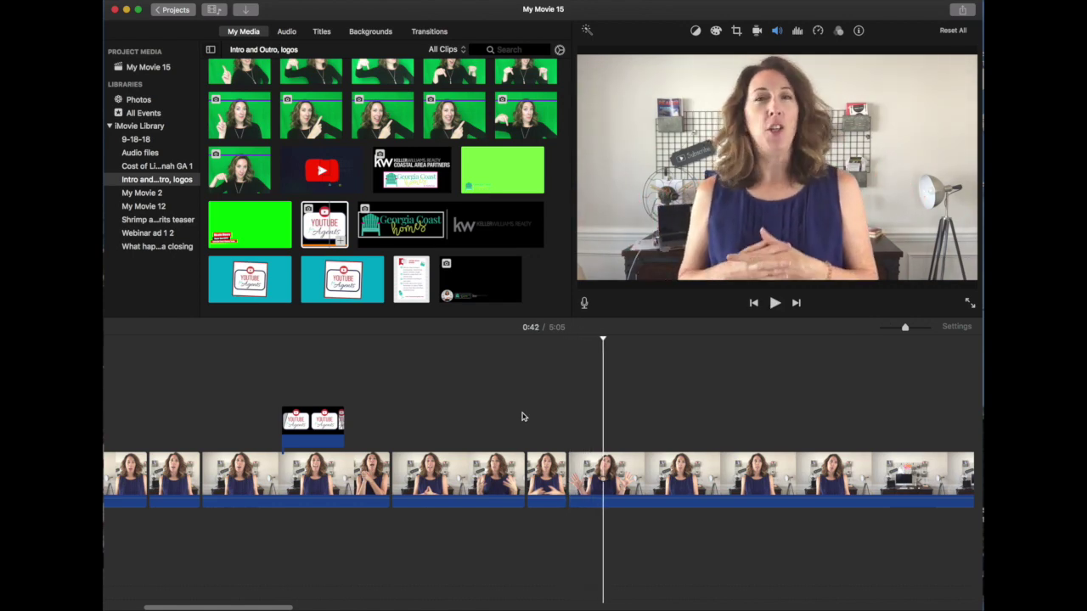
key("super+b")
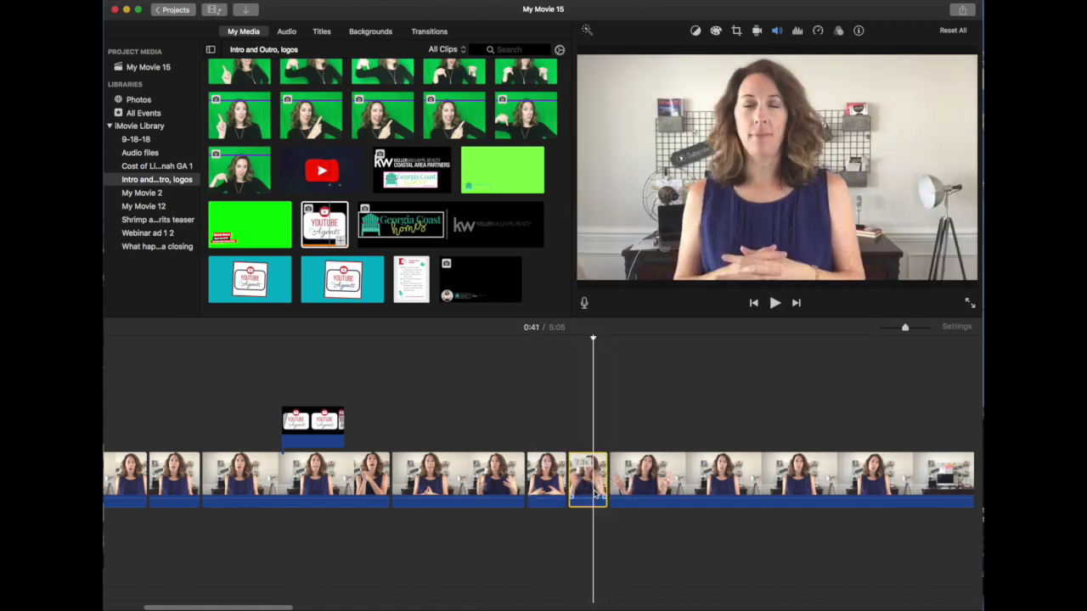
key("Delete")
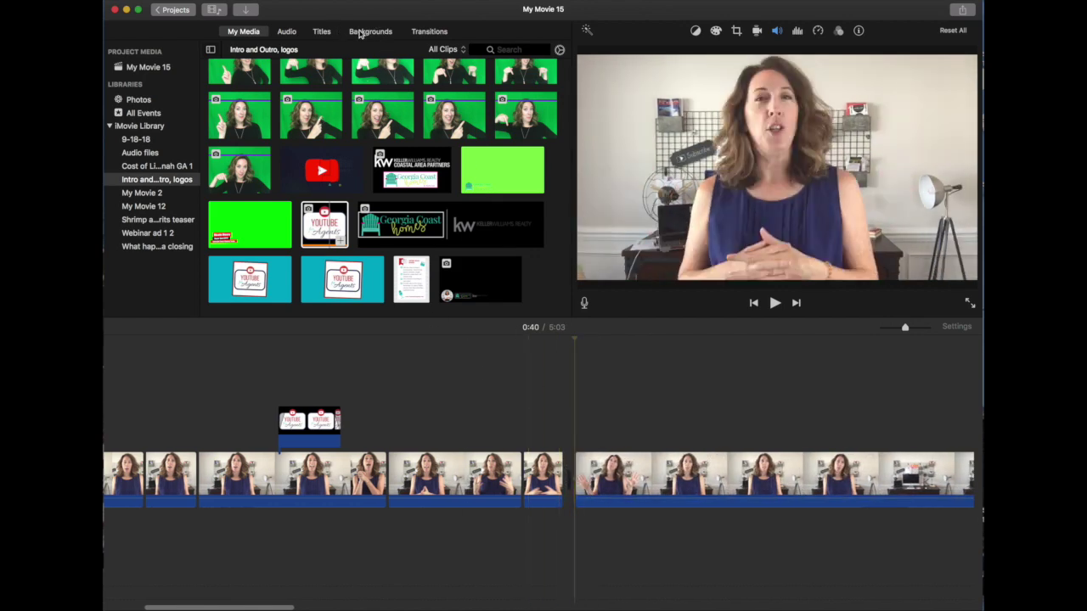
left_click(416, 34)
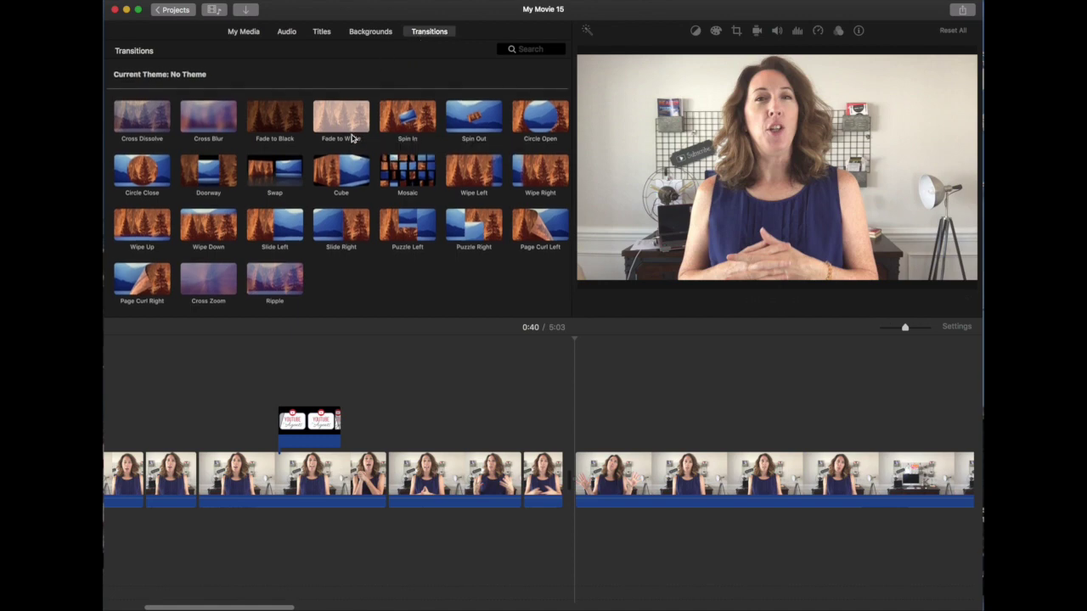
- Place a Ripple transition at the cut between the two clips and preview it
left_click_drag(274, 281, 572, 478)
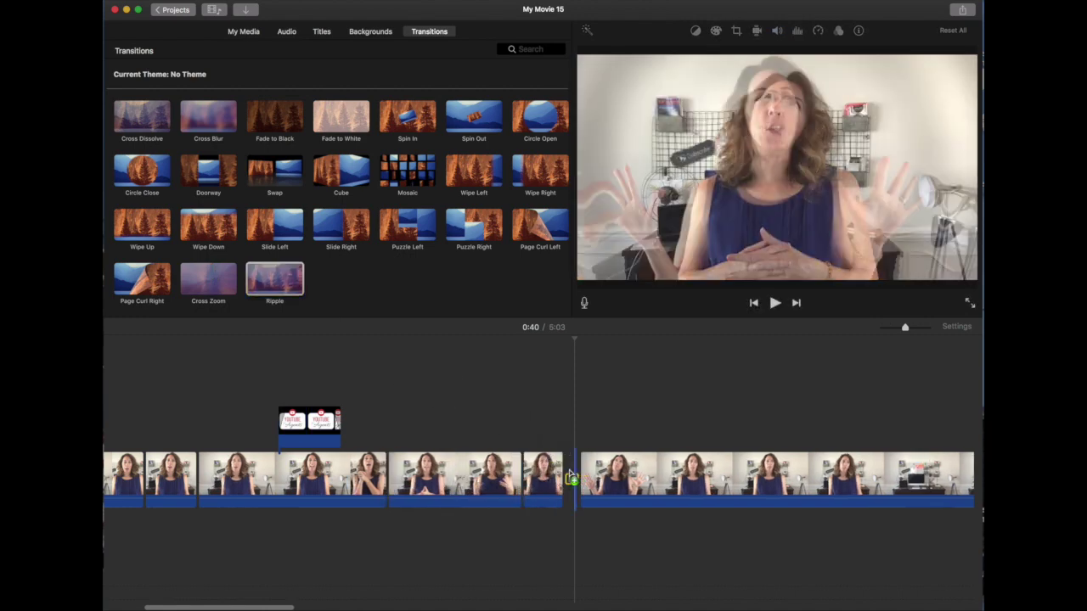
left_click(521, 440)
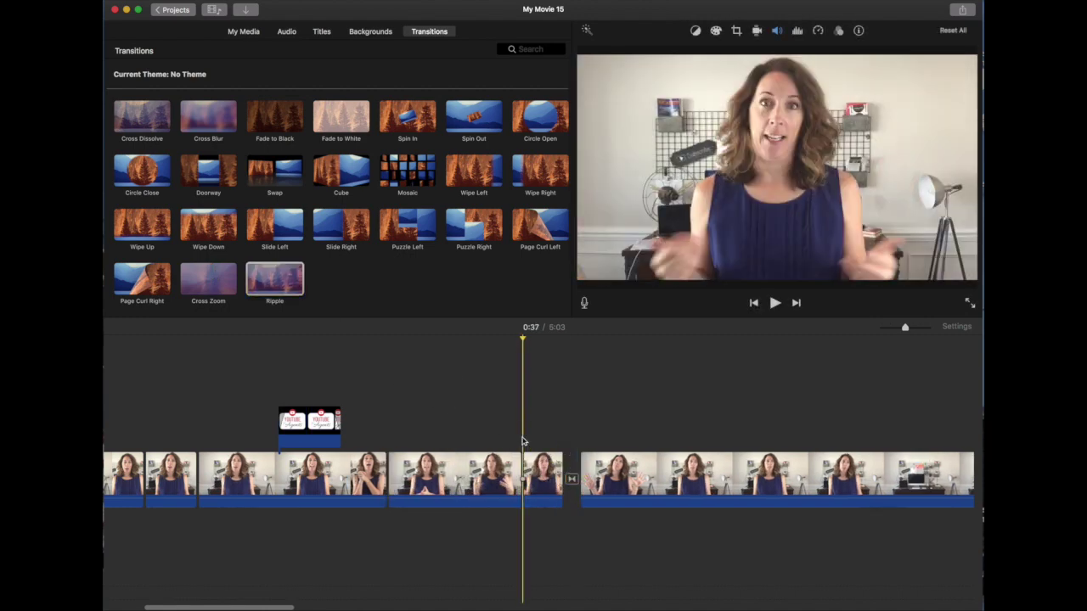
key("space")
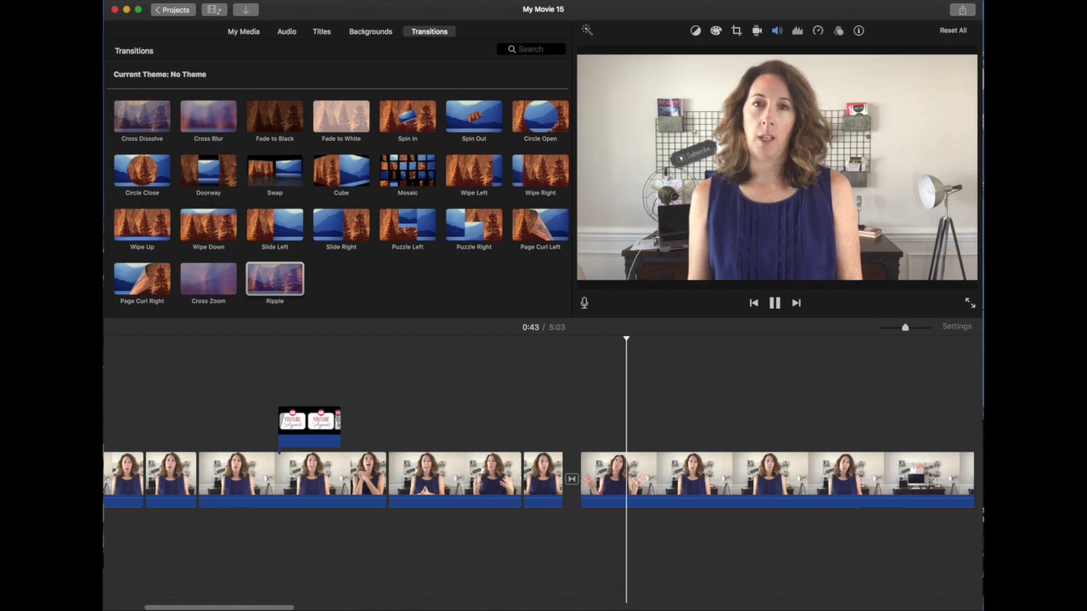
left_click(428, 403)
key("space")
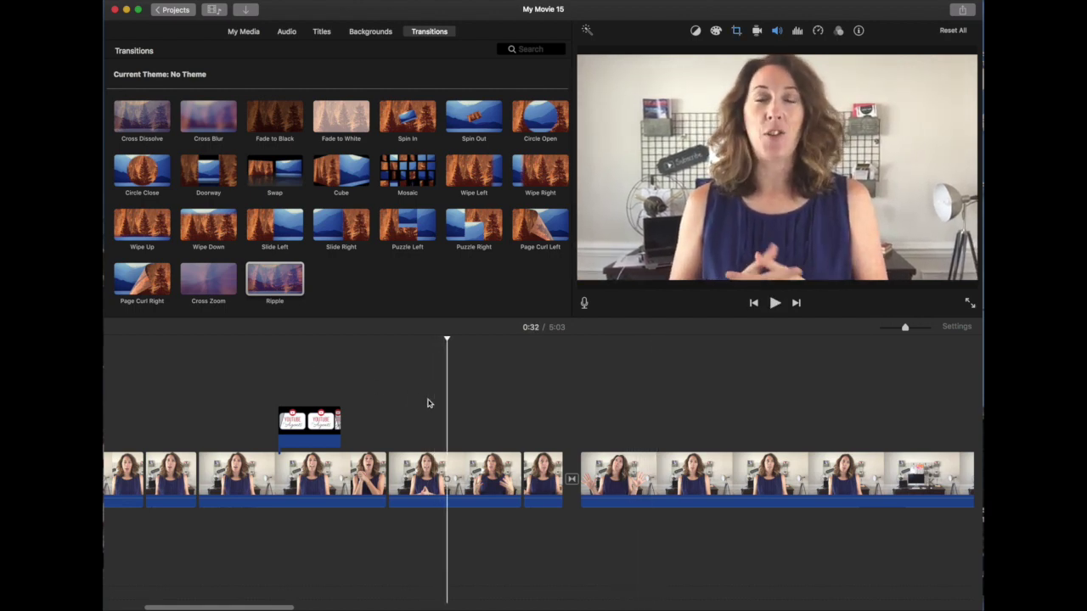
scroll(427, 403, "right", 5)
scroll(398, 388, "right", 2)
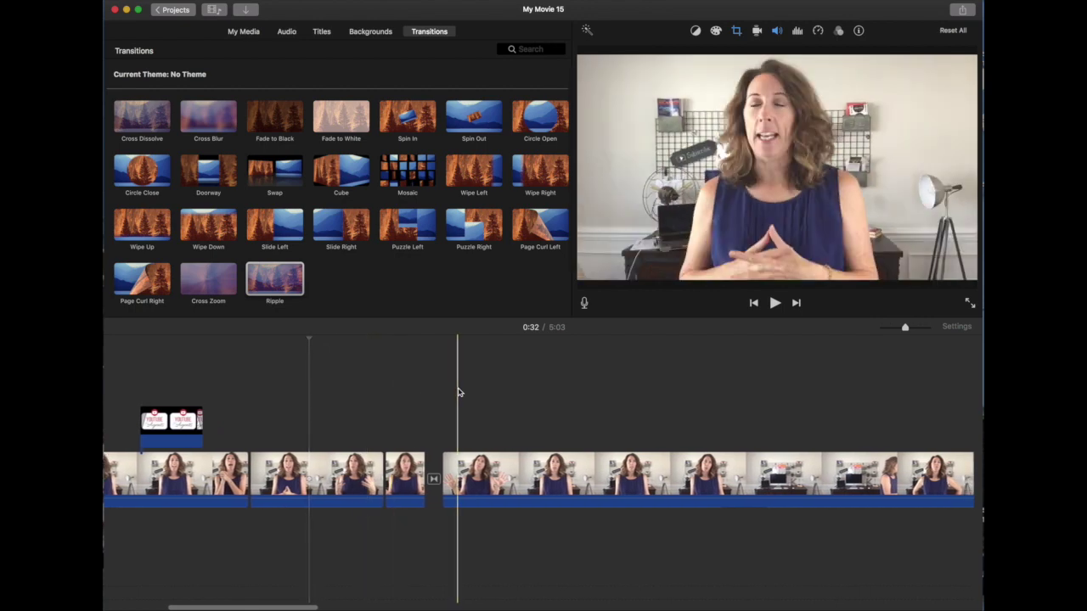
scroll(459, 392, "right", 4)
scroll(458, 392, "right", 5)
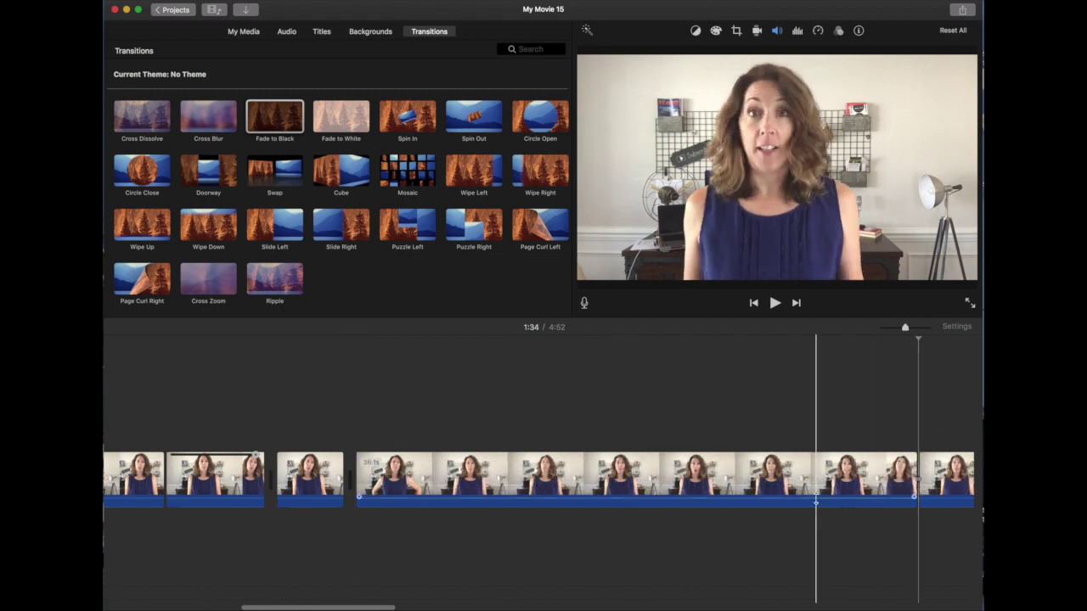
- Set the long talking-head clip's speed to Fast at 4x, cutting the movie to 4:25
left_click(811, 470)
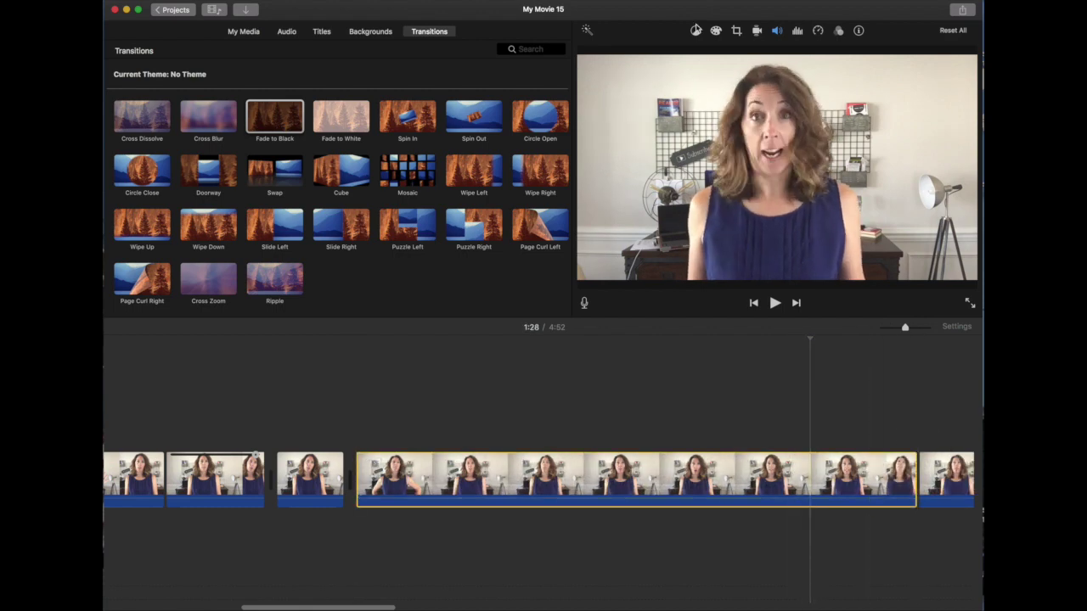
left_click(818, 32)
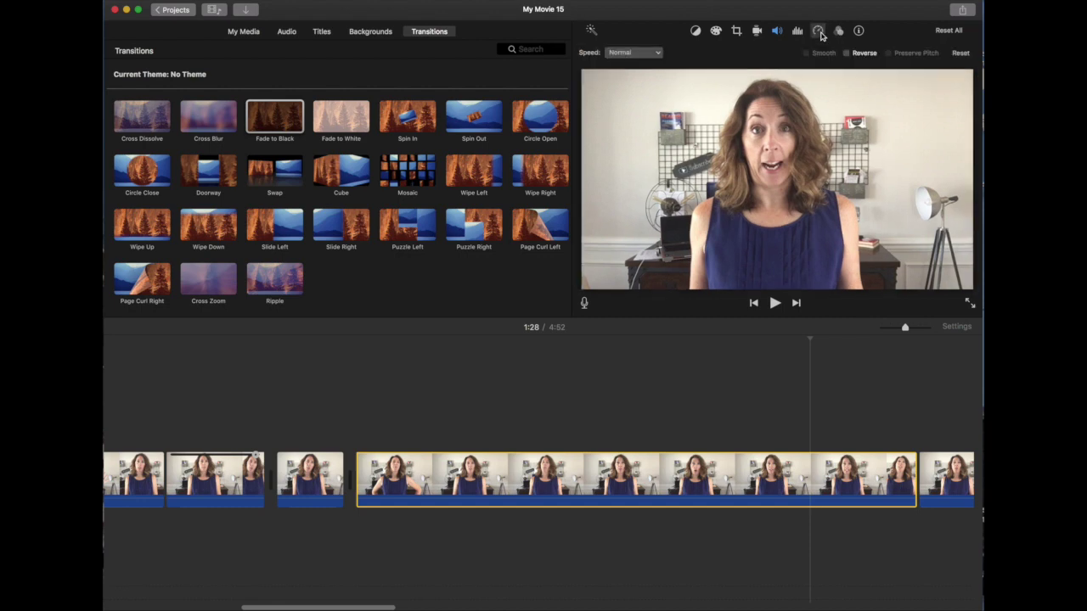
left_click(633, 54)
left_click(631, 85)
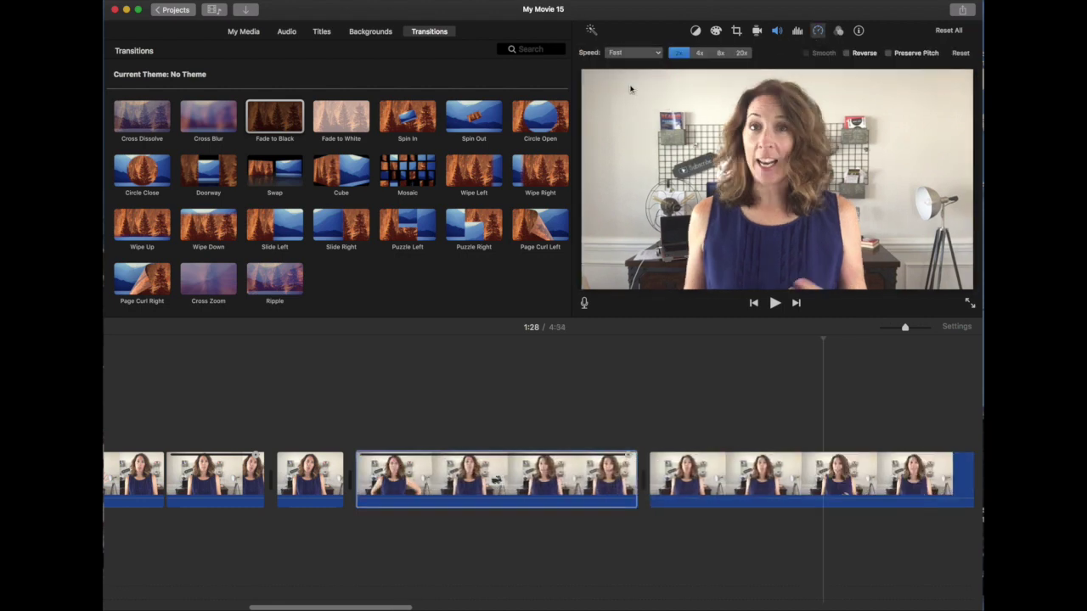
left_click(700, 52)
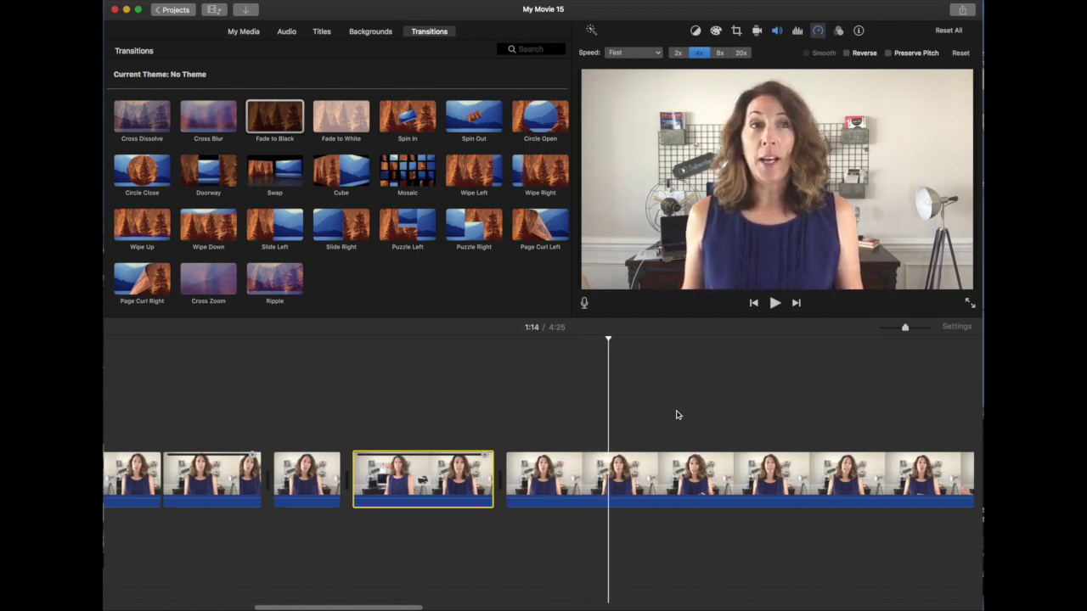
scroll(676, 415, "right", 10)
- Delete the long main talking-head clip from the timeline
scroll(677, 415, "right", 5)
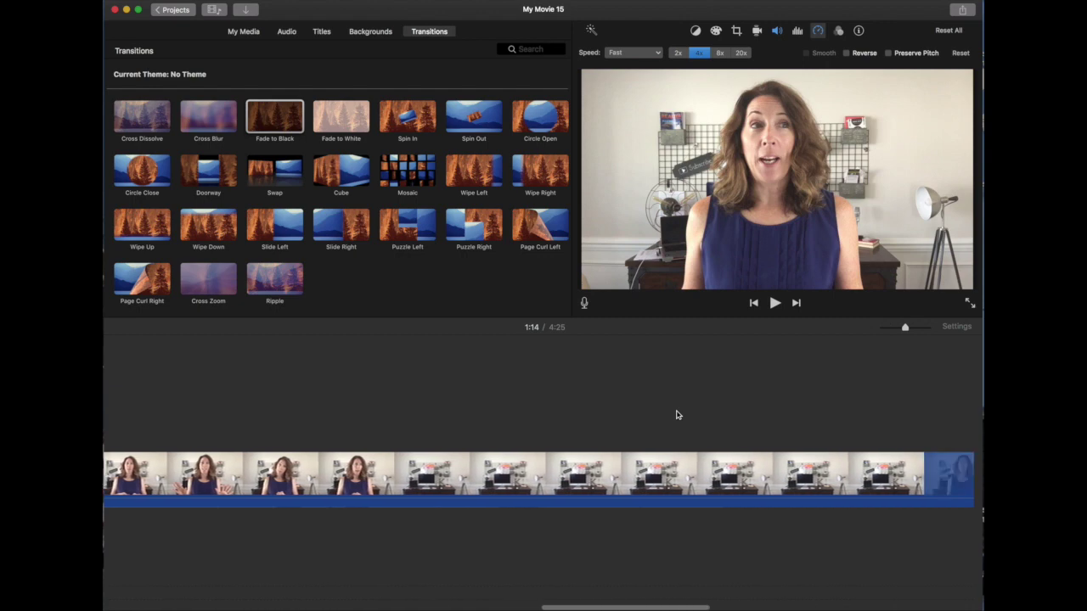
scroll(677, 415, "left", 5)
scroll(676, 415, "left", 3)
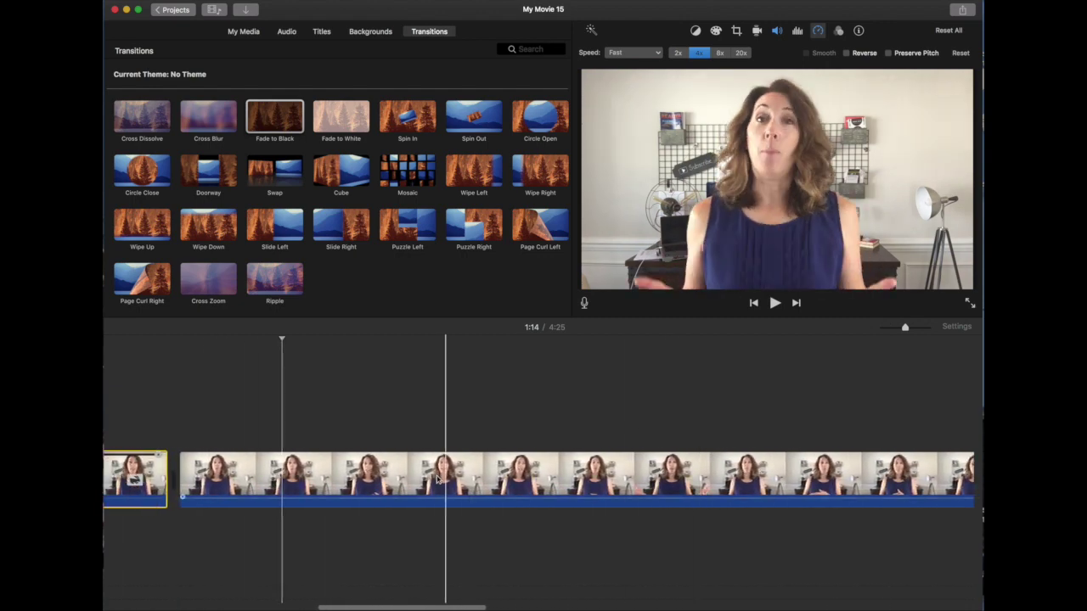
left_click(321, 472)
key("Delete")
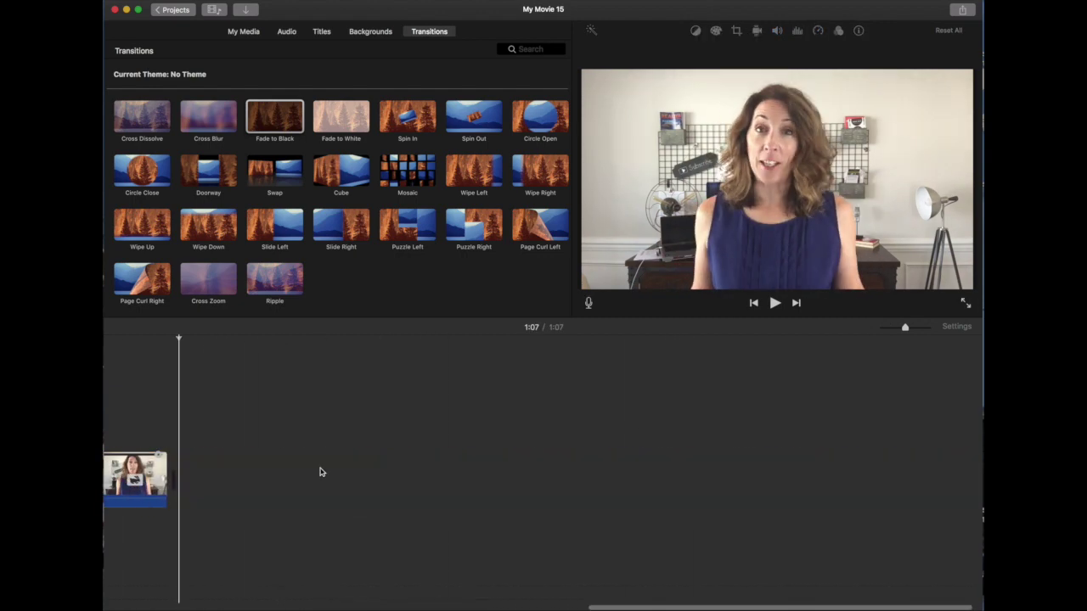
- Append the teal YouTube for Agents outro at the timeline end with its audio muted, then preview
left_click(244, 32)
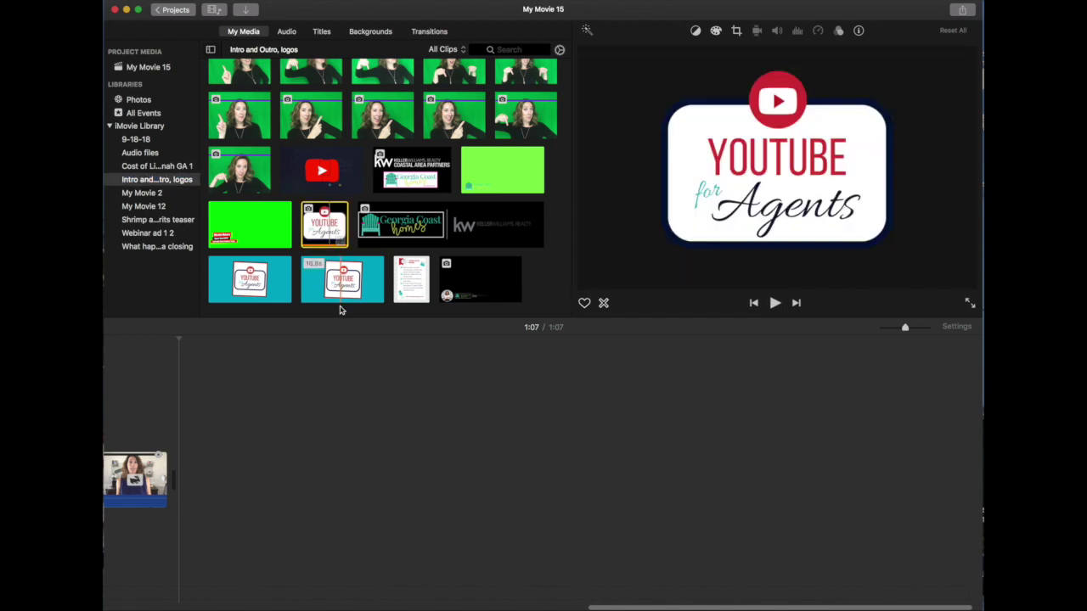
left_click_drag(342, 284, 239, 478)
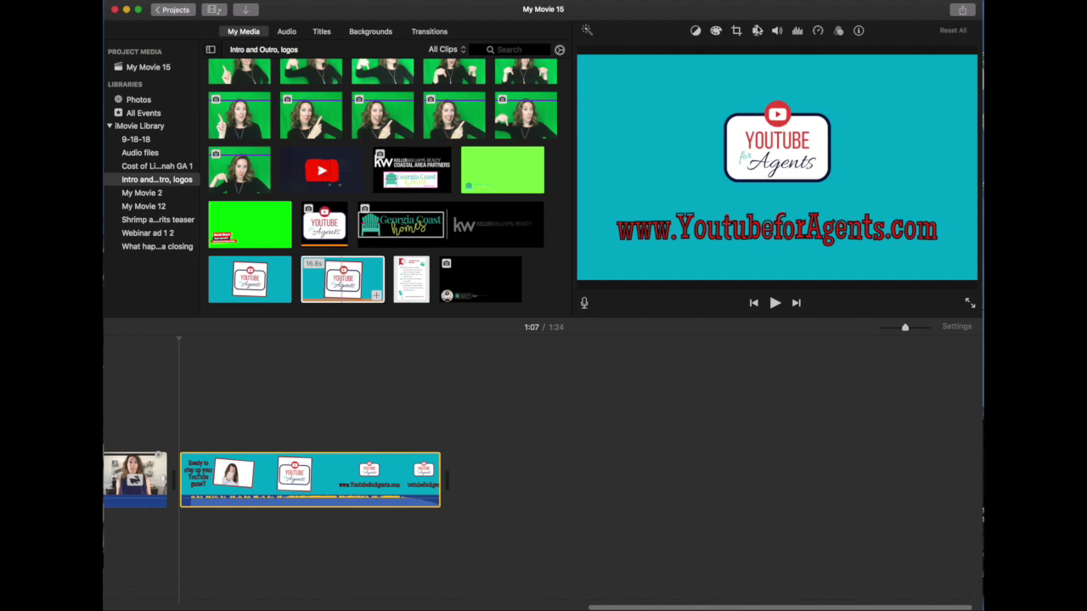
left_click(776, 31)
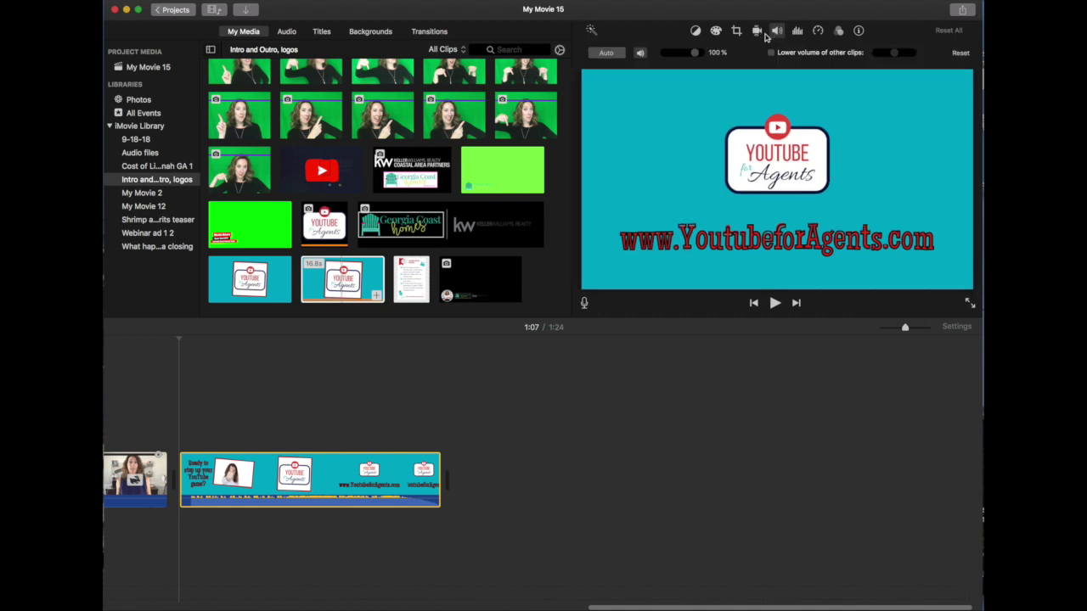
left_click(641, 53)
scroll(570, 388, "left", 2)
scroll(543, 388, "left", 3)
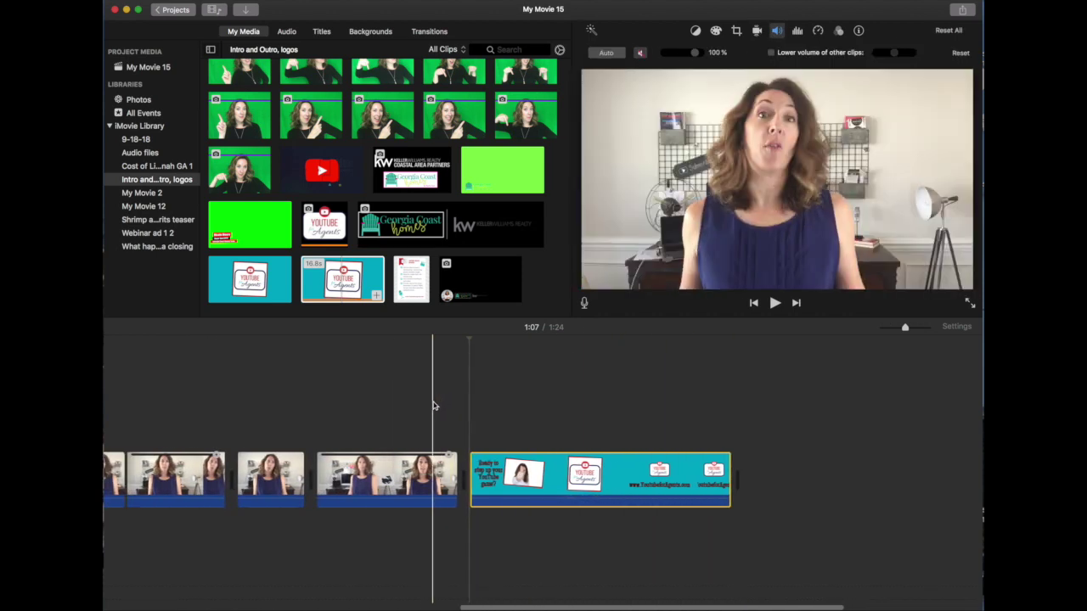
key("space")
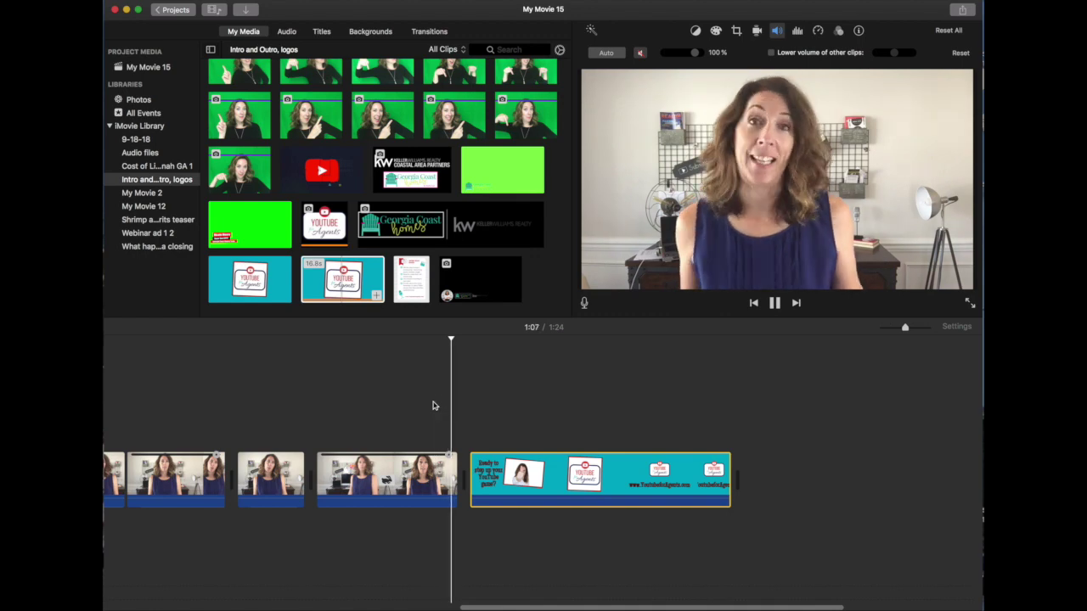